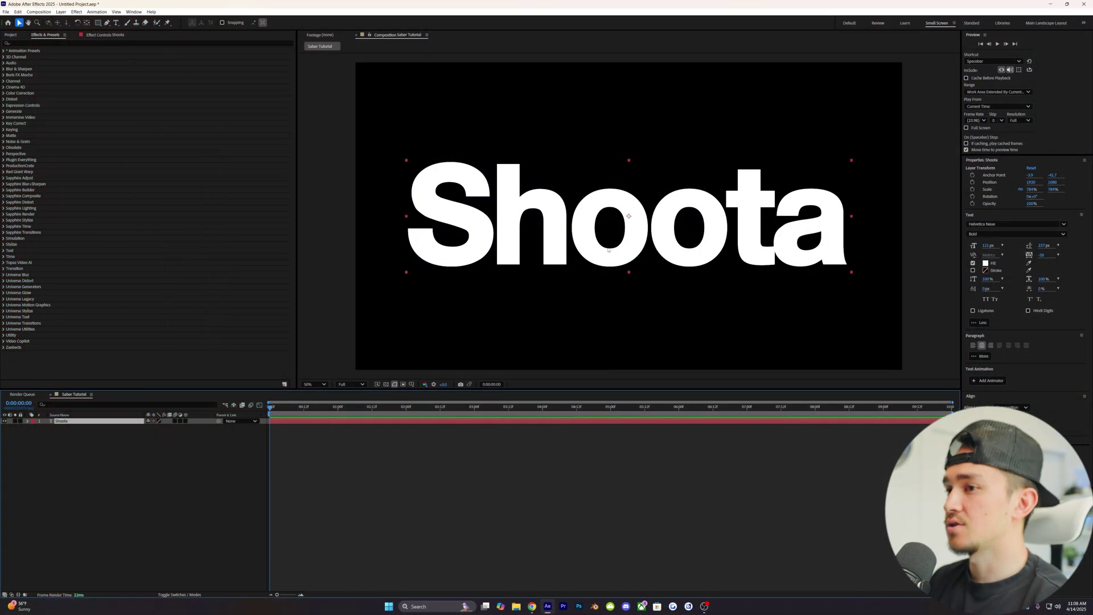
Step: Create a black solid layer named Saber, apply the Saber effect, and expand Customize Core
{"action": "right_click", "coordinate": [299, 452]}
{"action": "mouse_move", "coordinate": [332, 453]}
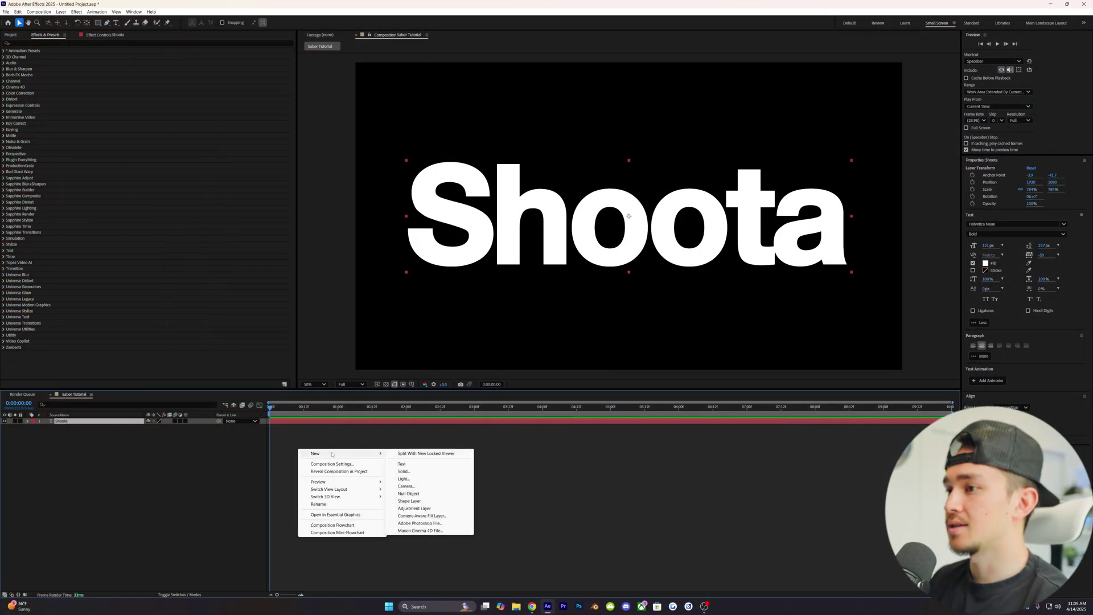
{"action": "left_click", "coordinate": [403, 472]}
{"action": "type", "text": "S"}
{"action": "key", "text": "Caps_Lock"}
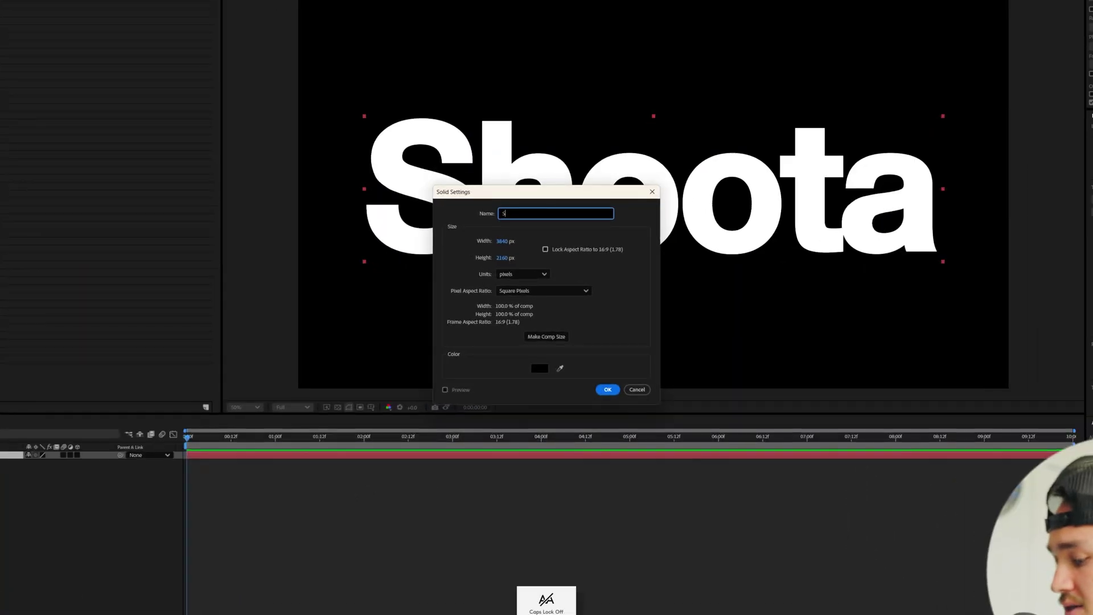
{"action": "type", "text": "aber"}
{"action": "left_click", "coordinate": [607, 390]}
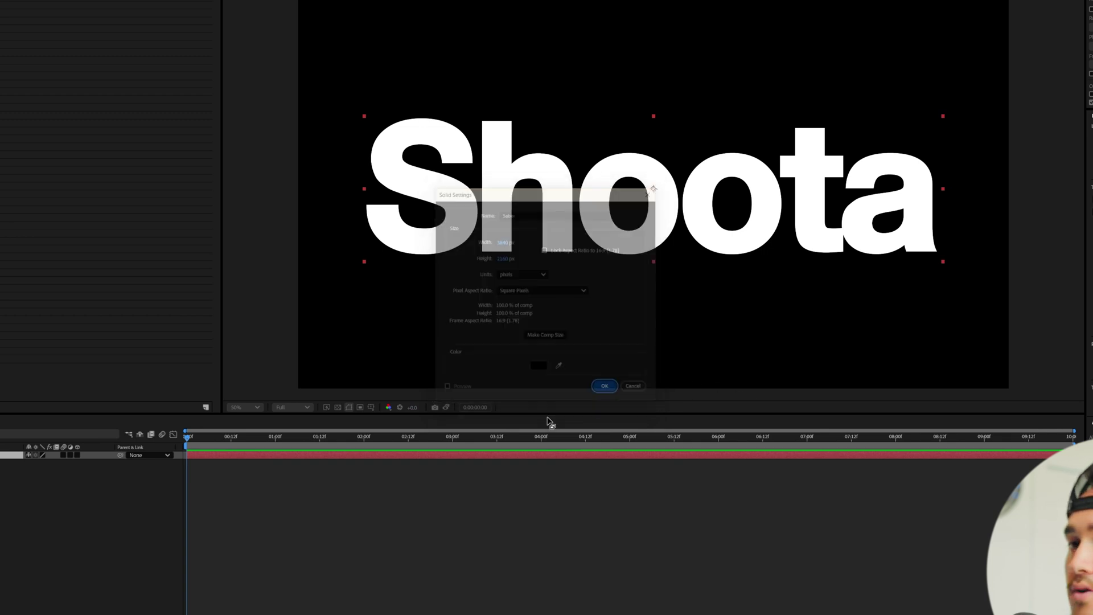
{"action": "left_click", "coordinate": [32, 421]}
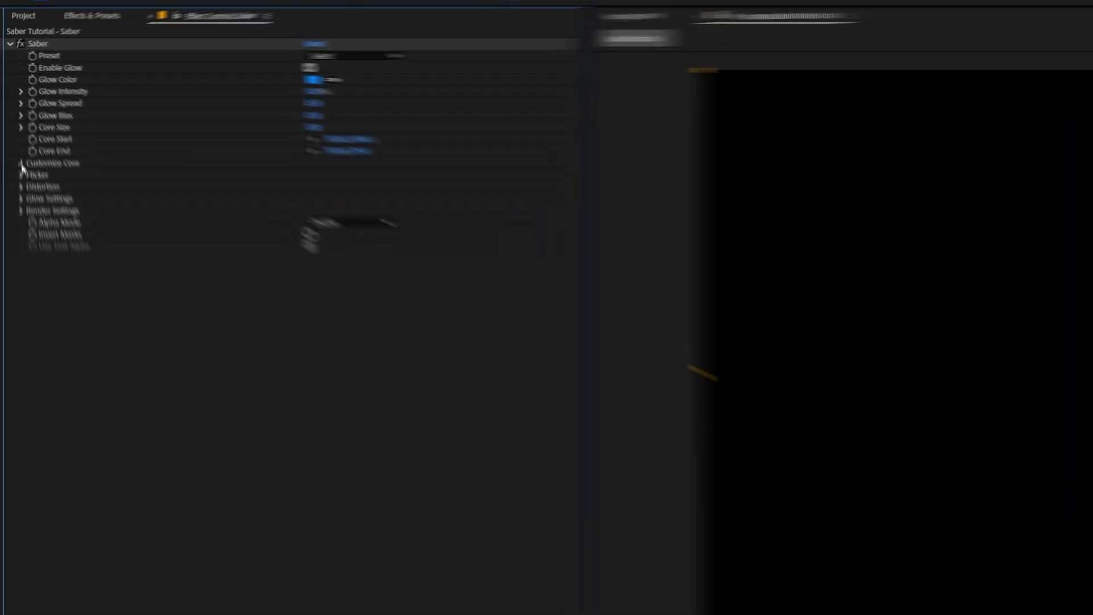
{"action": "left_click", "coordinate": [21, 164]}
Step: Set Saber's Core Type to Text Layer, tracing the Shoota text layer
{"action": "left_click", "coordinate": [359, 188]}
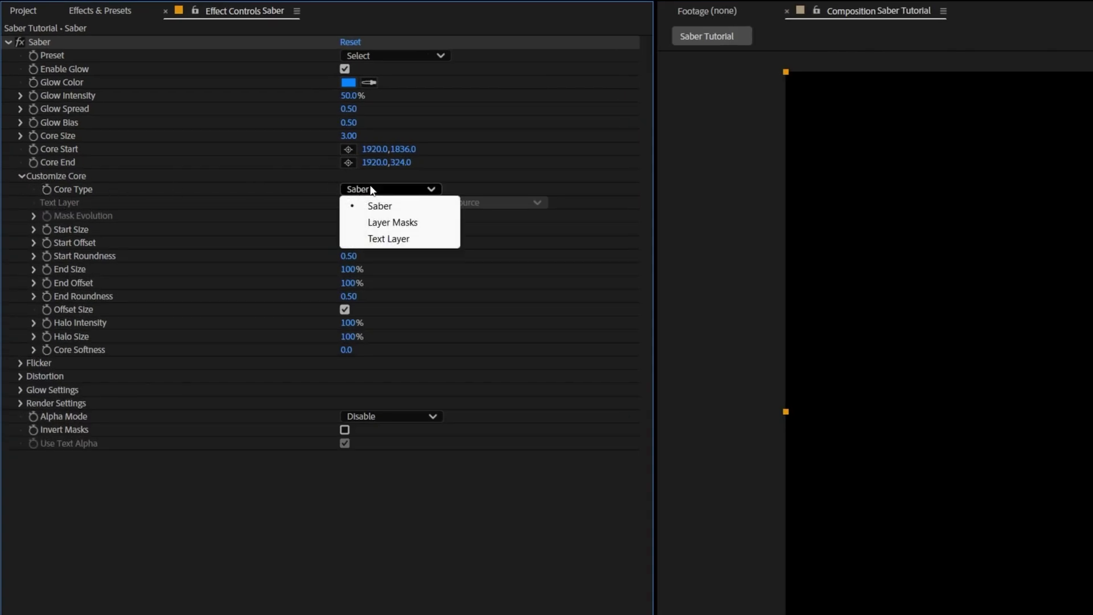
{"action": "left_click", "coordinate": [397, 238]}
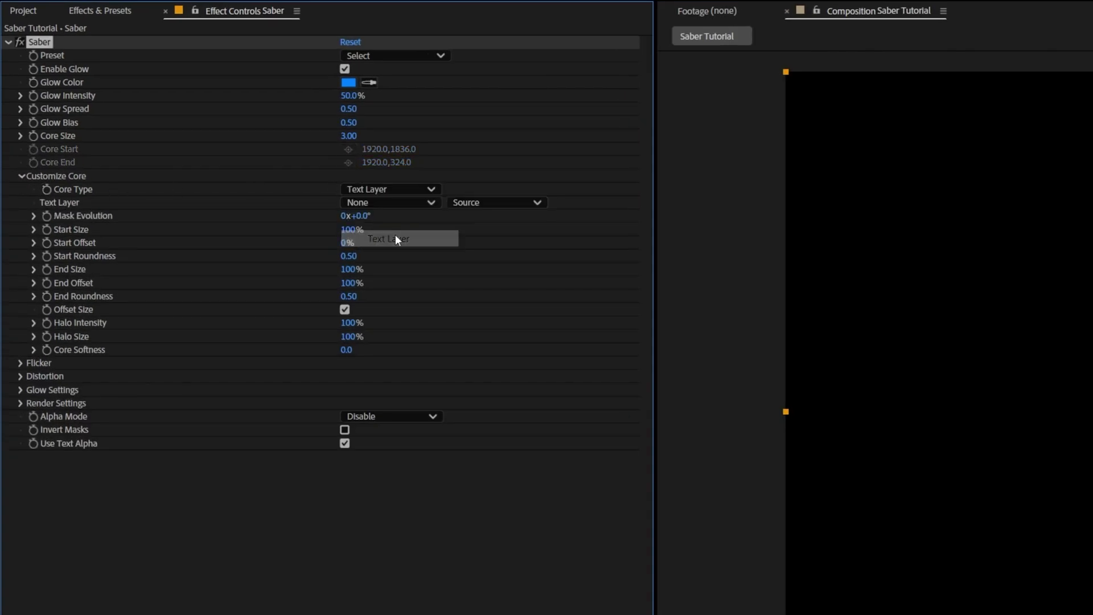
{"action": "left_click", "coordinate": [384, 205]}
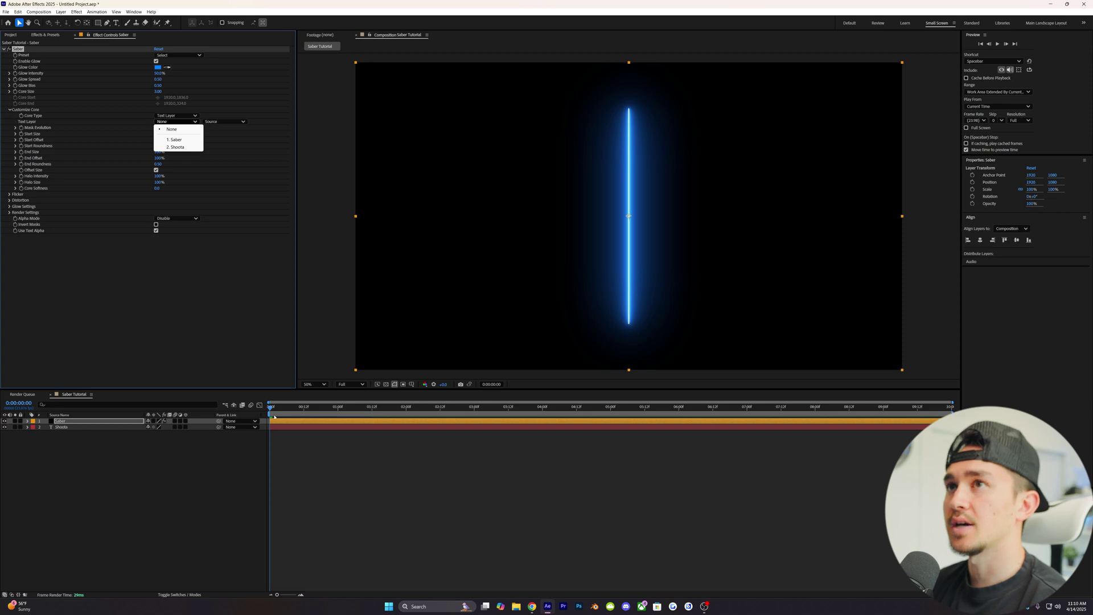
{"action": "left_click", "coordinate": [176, 148]}
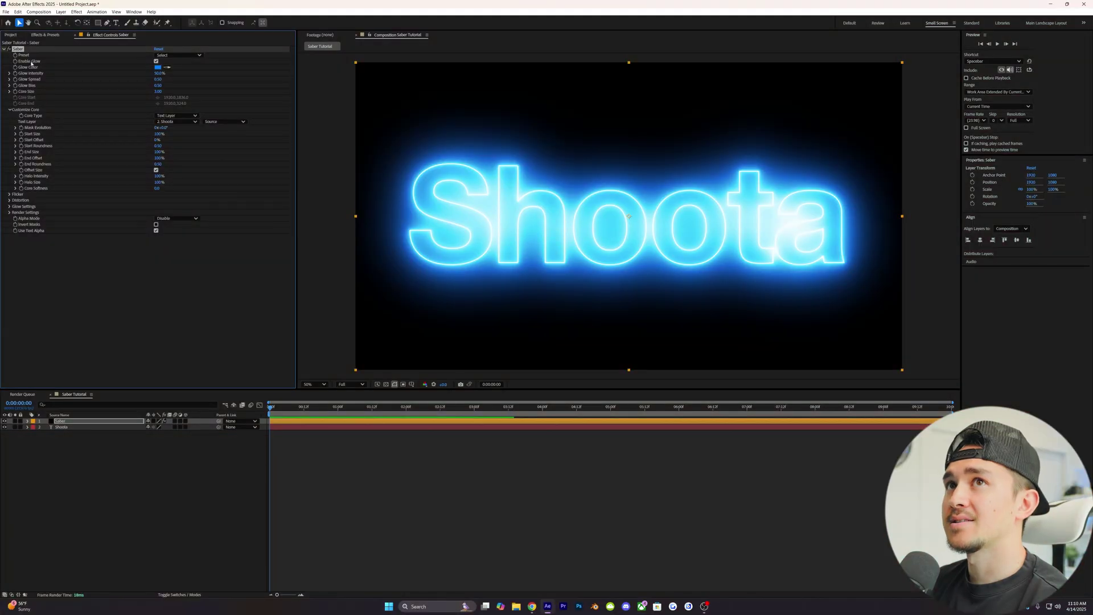
Step: Apply the Neon preset with a blue 0044FF glow color and 40% Glow Intensity
{"action": "left_click", "coordinate": [174, 55]}
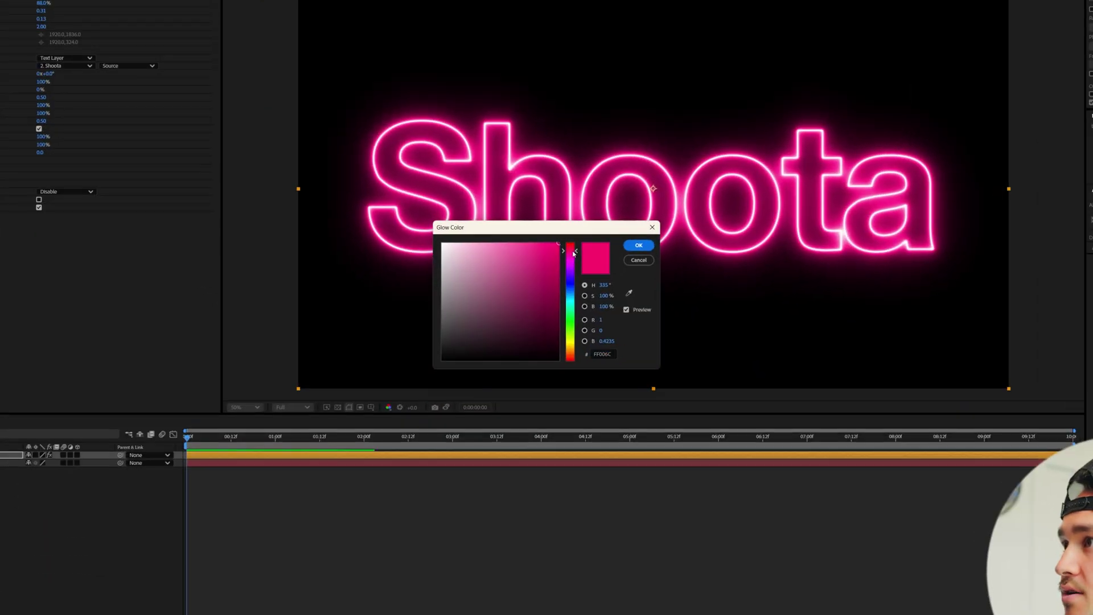
{"action": "left_click_drag", "start_coordinate": [574, 253], "coordinate": [574, 290]}
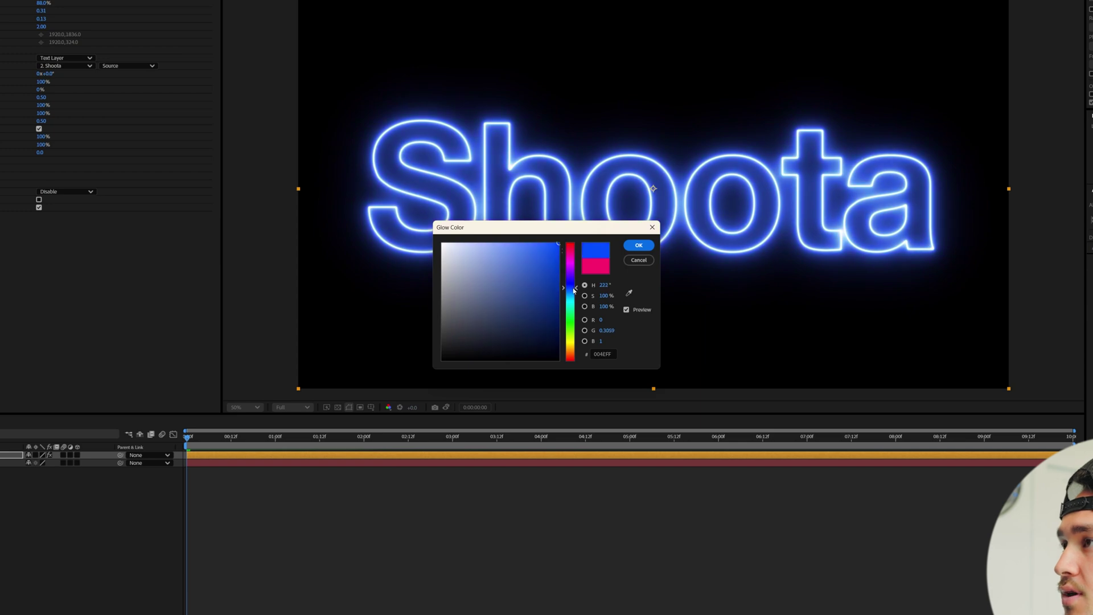
{"action": "left_click", "coordinate": [639, 246]}
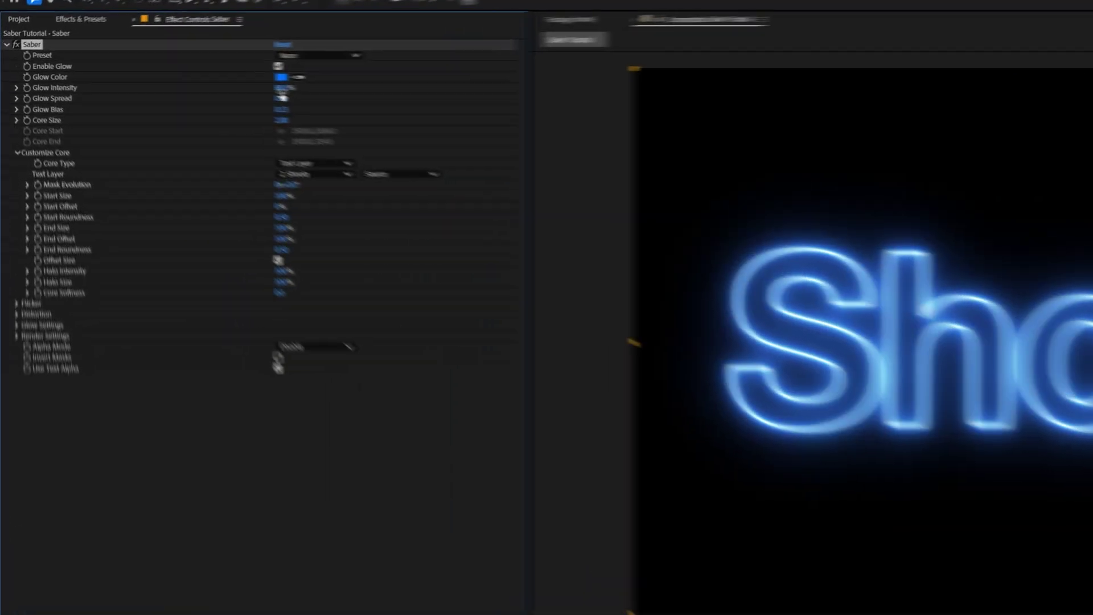
{"action": "left_click", "coordinate": [342, 95]}
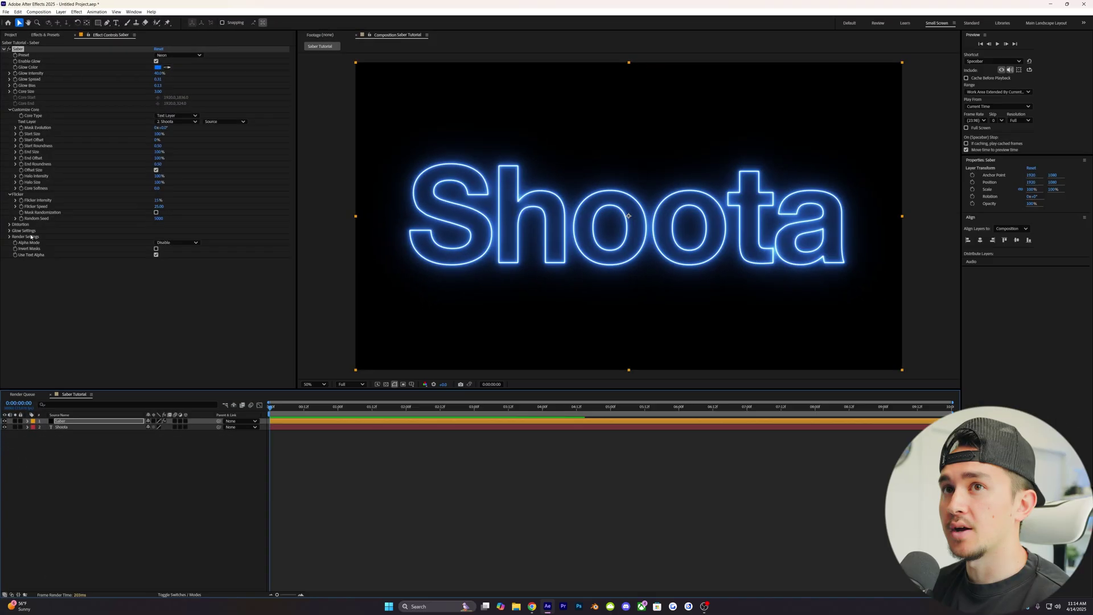
Step: Set Saber's Composite Settings to Transparent, hide the Shoota text layer, and duplicate Saber
{"action": "left_click", "coordinate": [9, 236]}
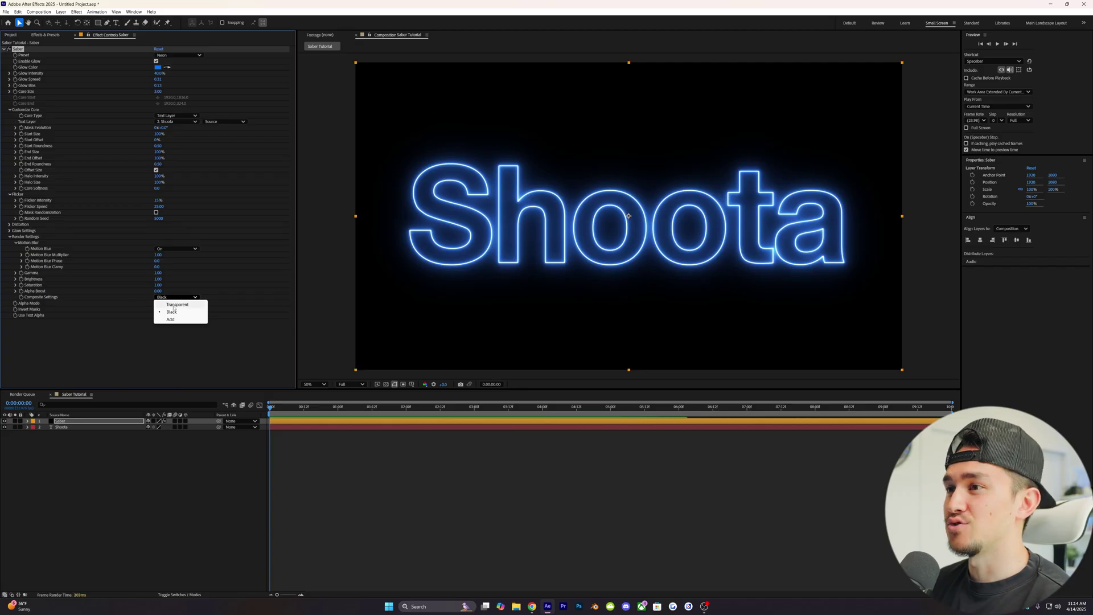
{"action": "left_click", "coordinate": [175, 305]}
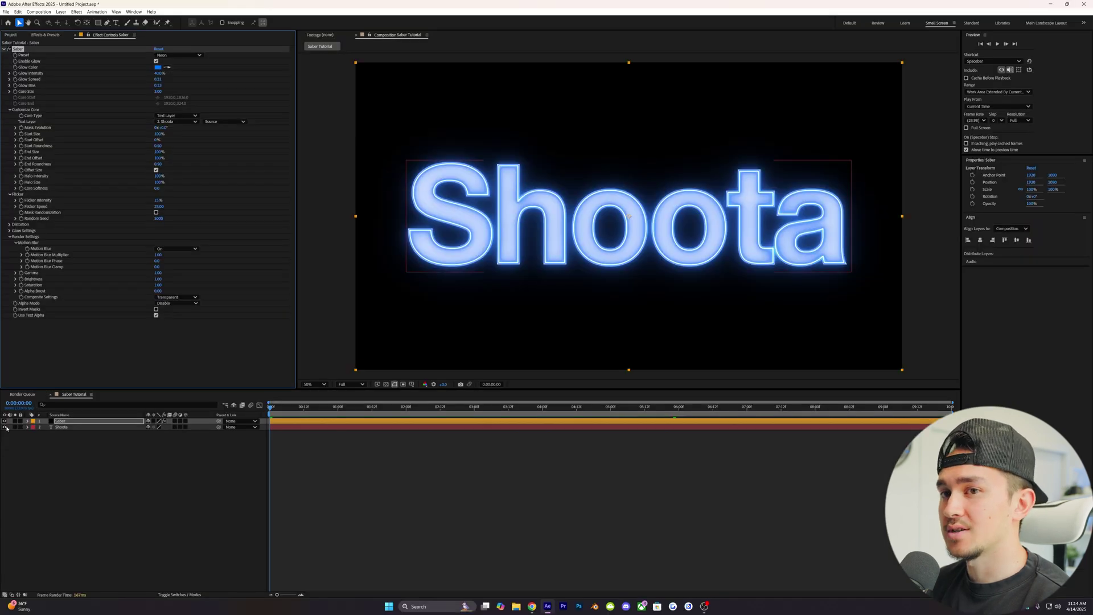
{"action": "left_click", "coordinate": [5, 427]}
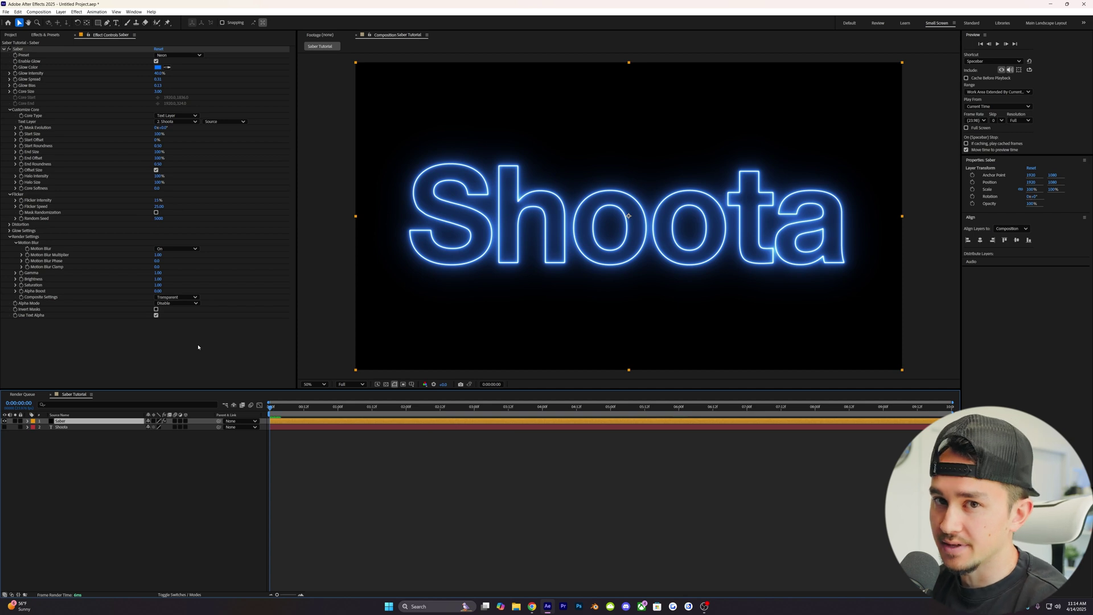
{"action": "key", "text": "ctrl+d"}
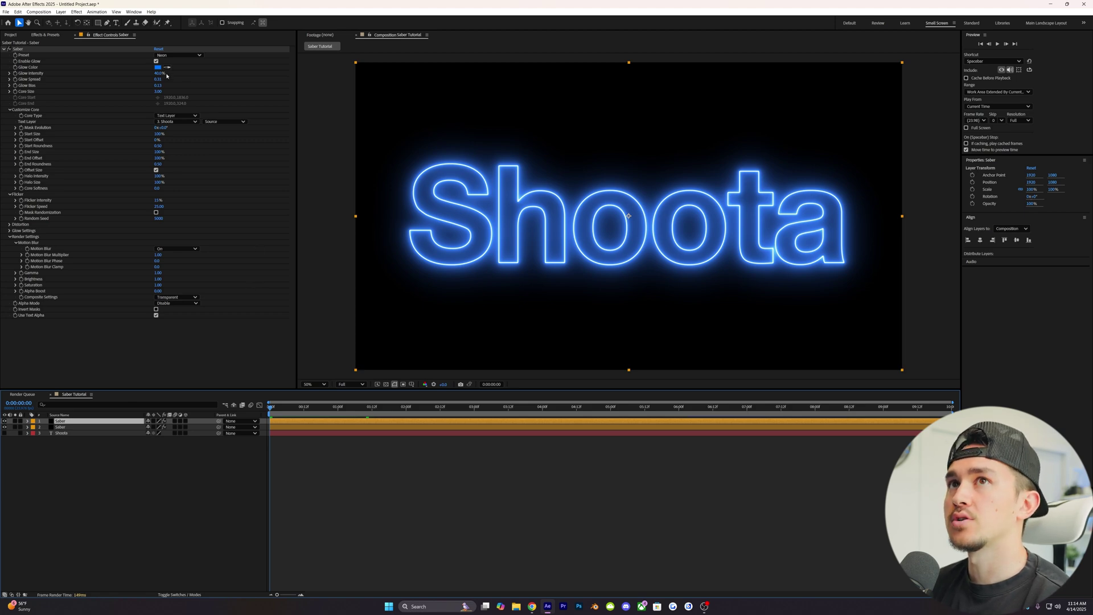
Step: Give the Saber copy a green 00FF35 glow, 50% Start Offset, 150% Start Size, 0% End Size
{"action": "left_click", "coordinate": [158, 67]}
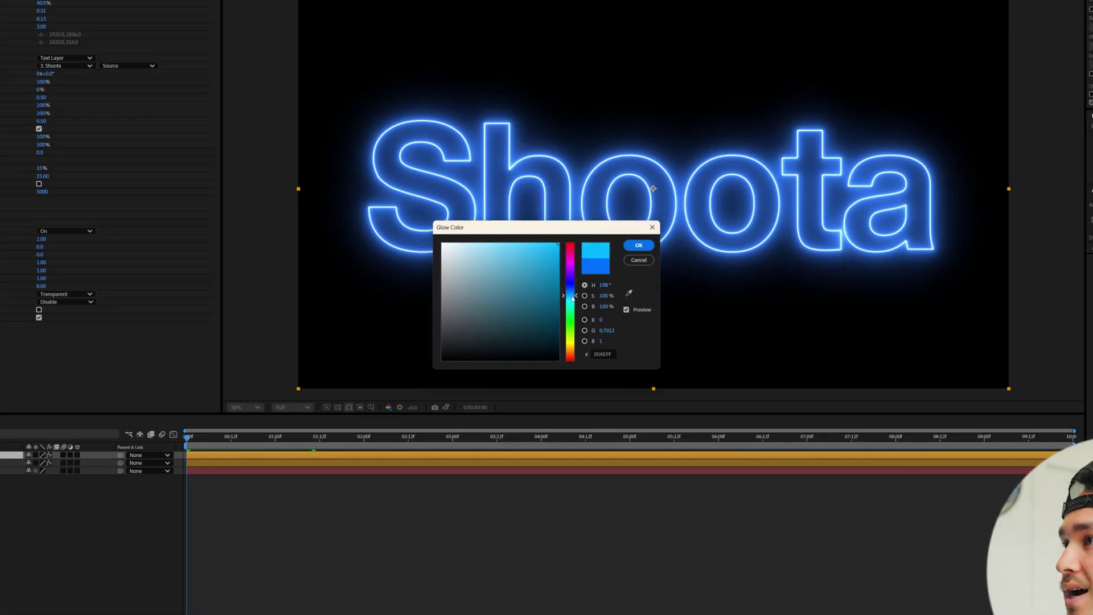
{"action": "left_click_drag", "start_coordinate": [573, 299], "coordinate": [576, 320]}
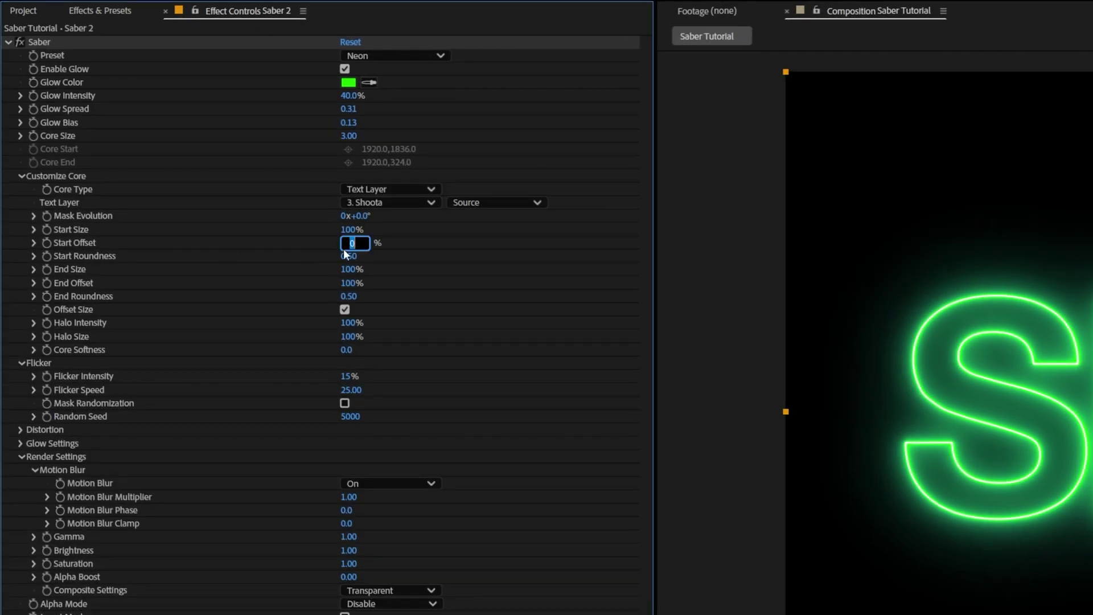
{"action": "type", "text": "50"}
{"action": "key", "text": "Return"}
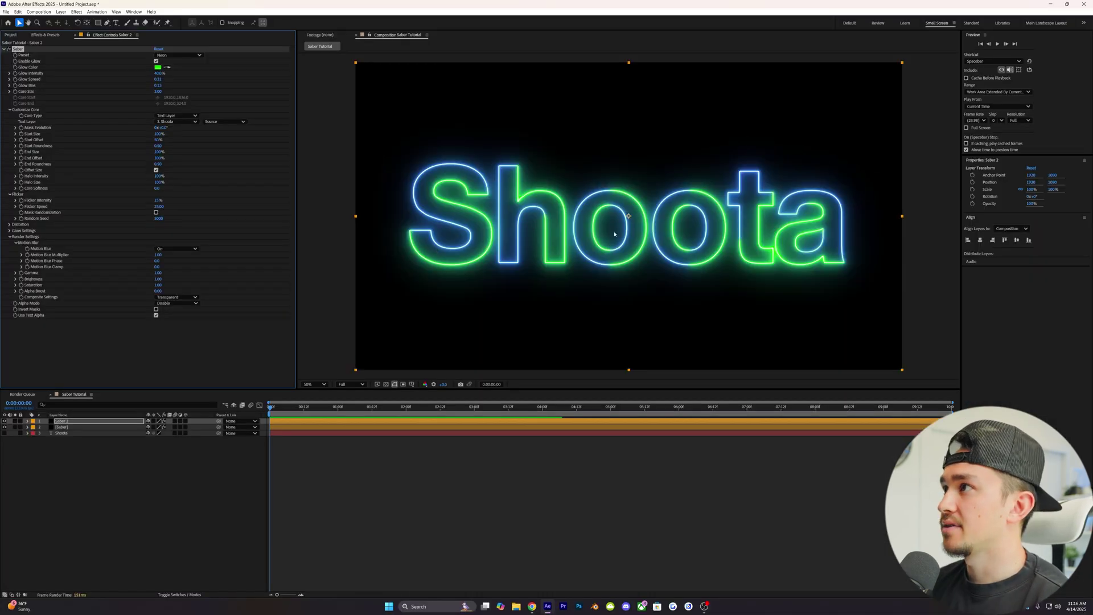
{"action": "left_click_drag", "start_coordinate": [460, 228], "coordinate": [489, 226]}
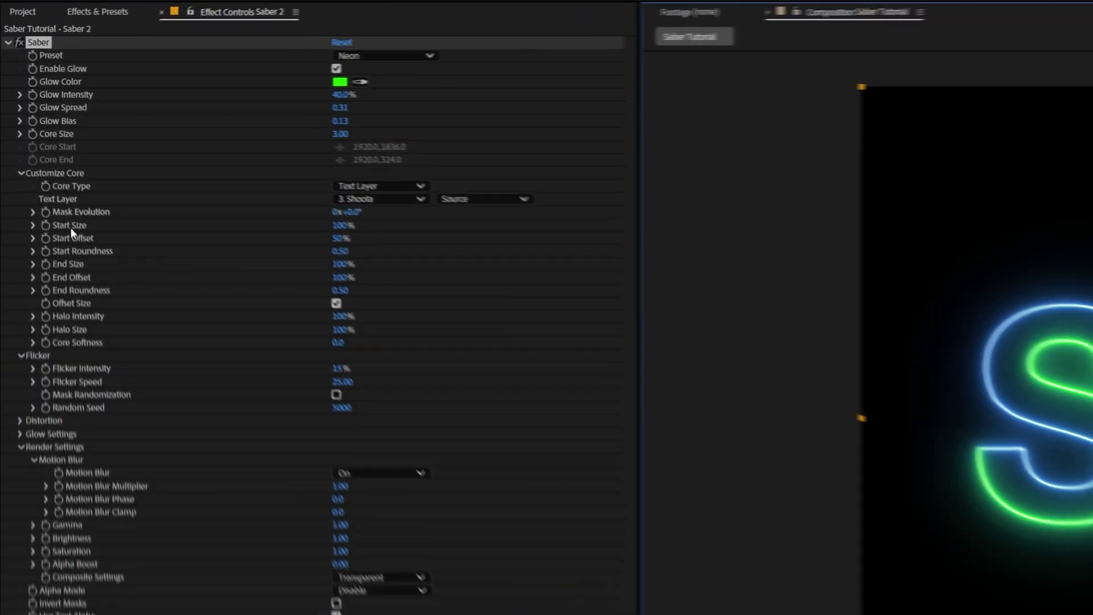
{"action": "left_click", "coordinate": [160, 134]}
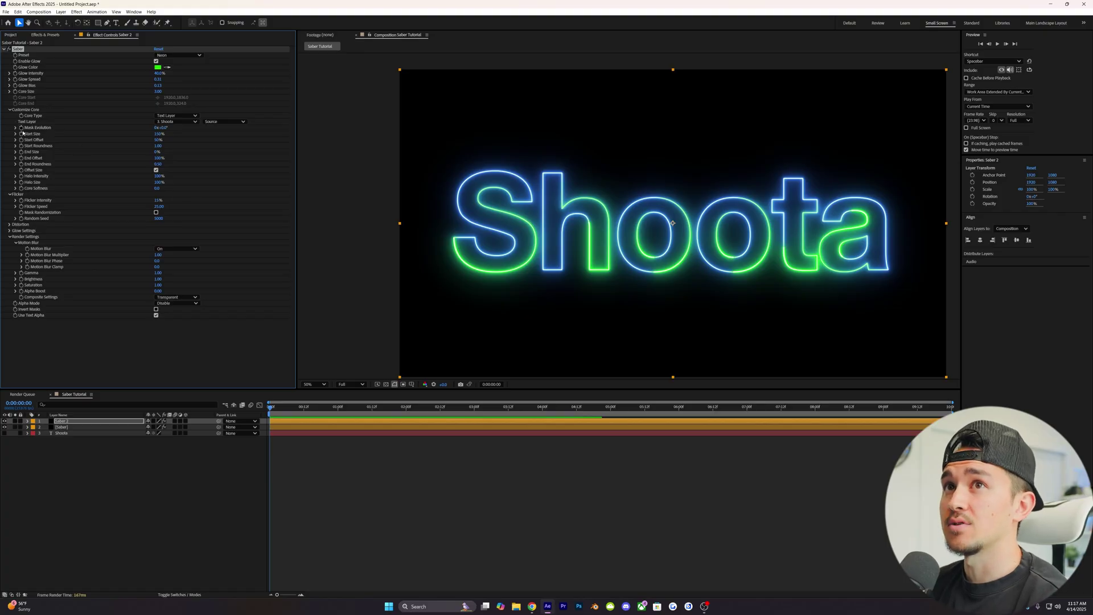
Step: Replace Saber 2's Mask Evolution keyframes with the expression time*-30 so the green glow circles Shoota
{"action": "key", "text": "u"}
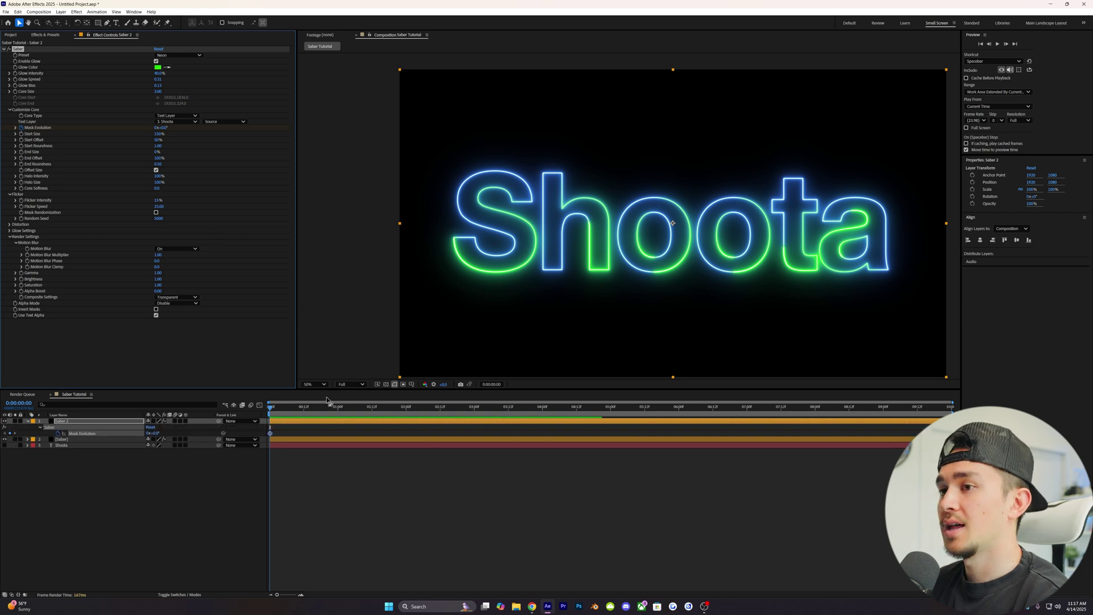
{"action": "left_click", "coordinate": [349, 407]}
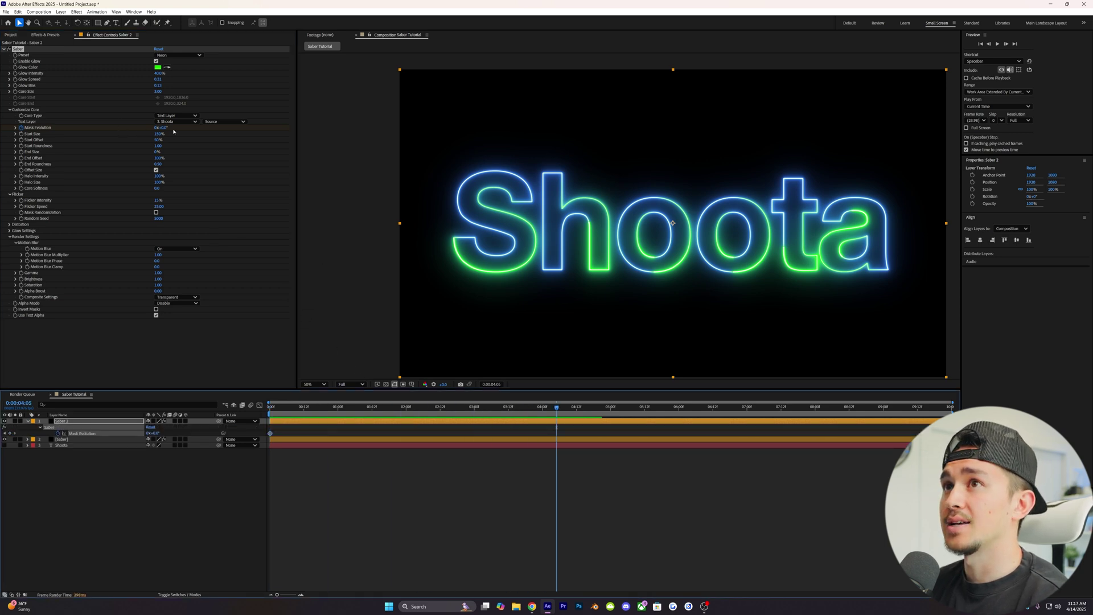
{"action": "left_click_drag", "start_coordinate": [164, 130], "coordinate": [98, 130]}
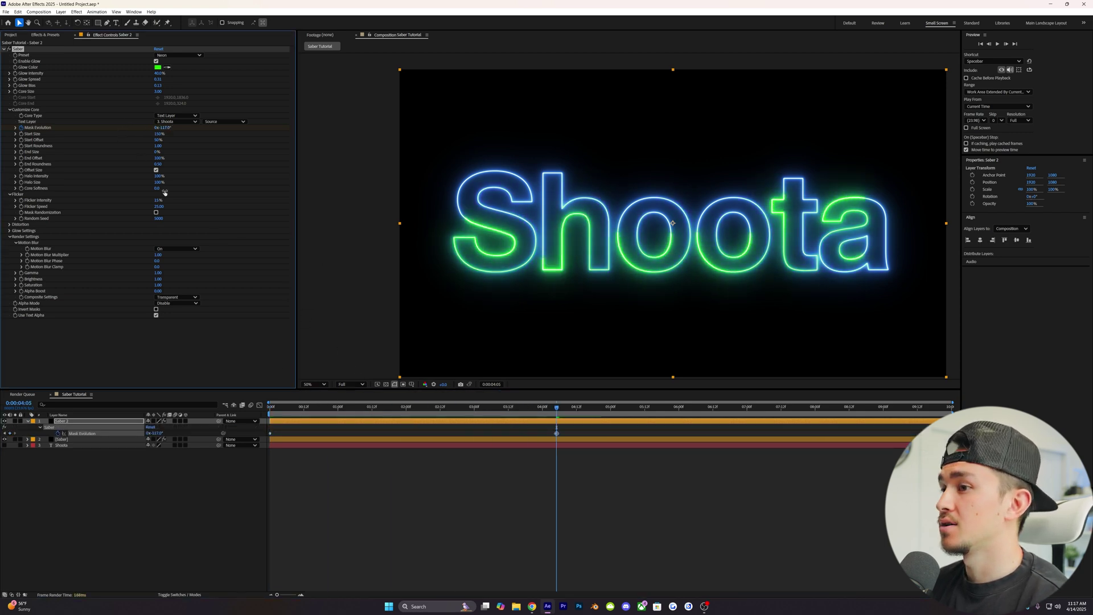
{"action": "left_click_drag", "start_coordinate": [301, 407], "coordinate": [364, 409]}
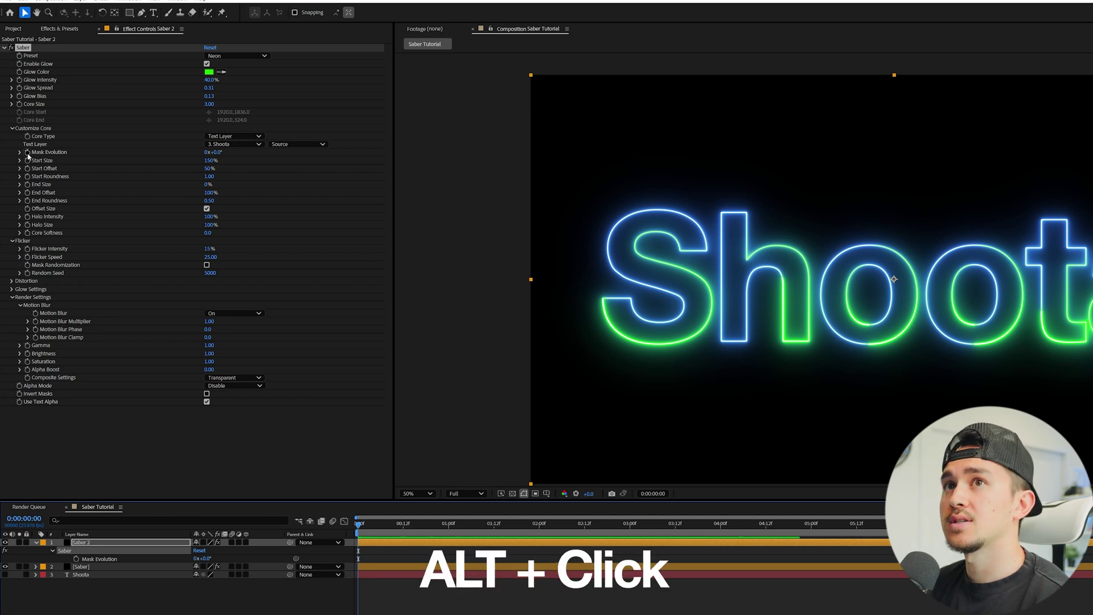
{"action": "left_click", "coordinate": [28, 154], "text": "alt"}
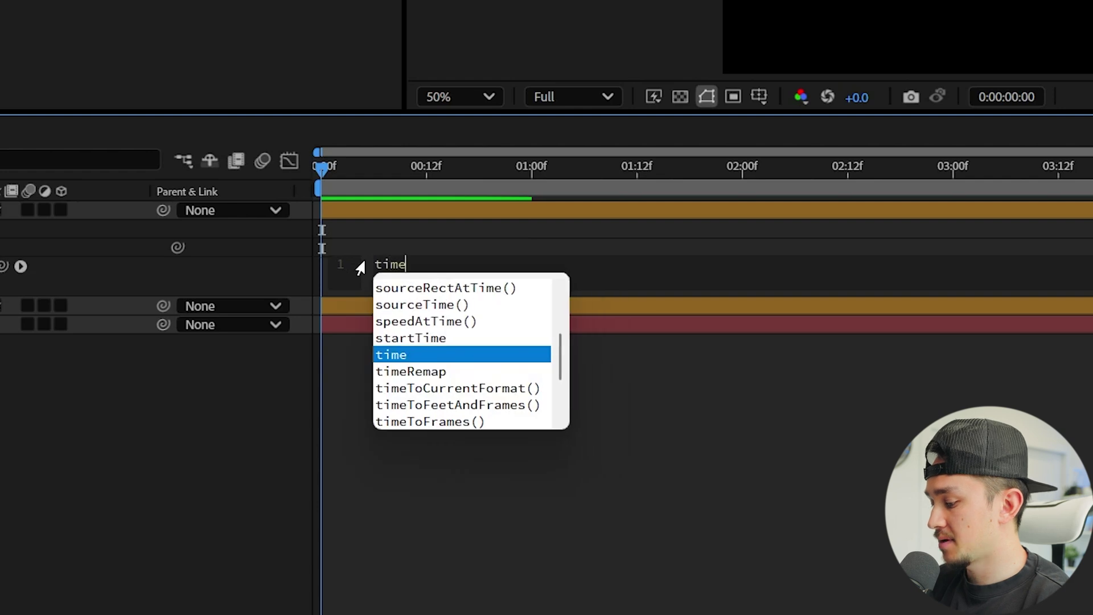
{"action": "type", "text": "*"}
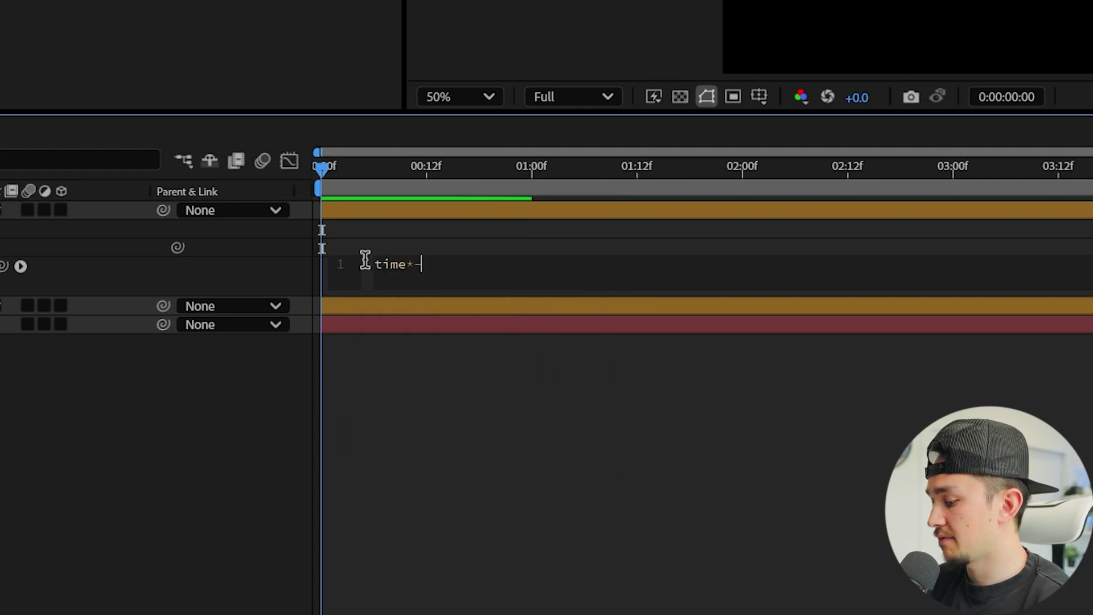
{"action": "left_click", "coordinate": [408, 448]}
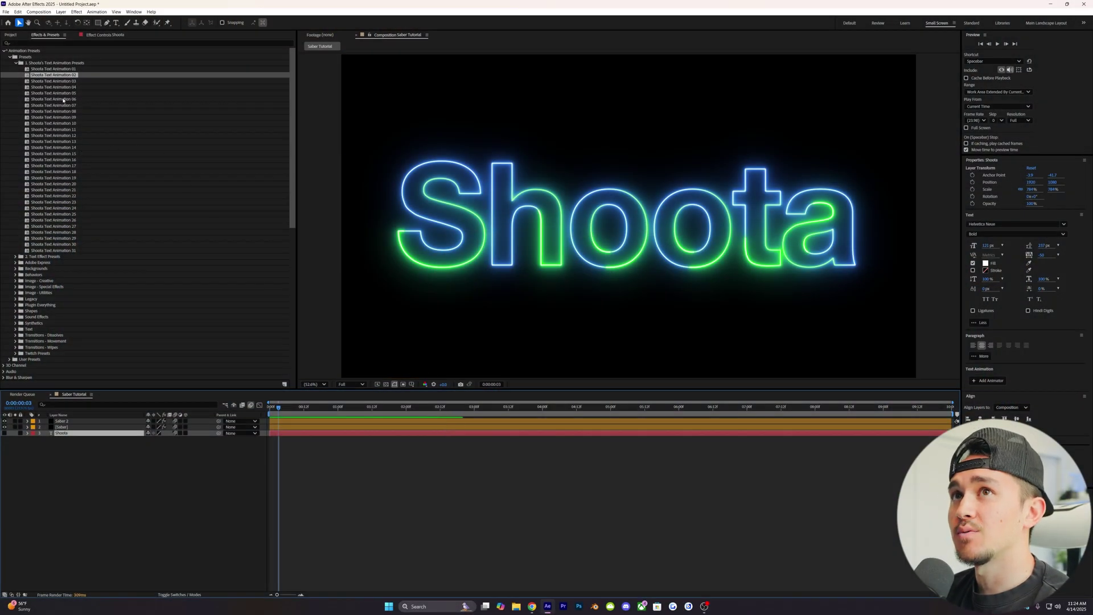
Step: Apply Shoota Text Animation 02 to the Shoota layer, select Saber, and preview the animation
{"action": "left_click_drag", "start_coordinate": [45, 78], "coordinate": [280, 435]}
{"action": "left_click", "coordinate": [275, 409]}
{"action": "key", "text": "space"}
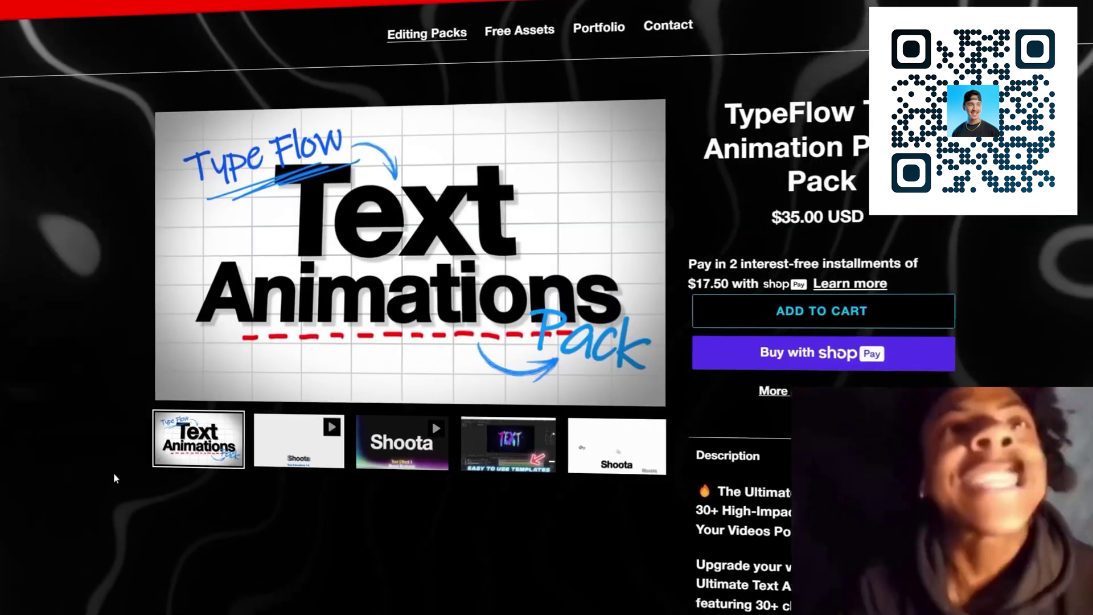
Step: Show the Text Animations 1-9 preview image on the product page
{"action": "left_click", "coordinate": [301, 455]}
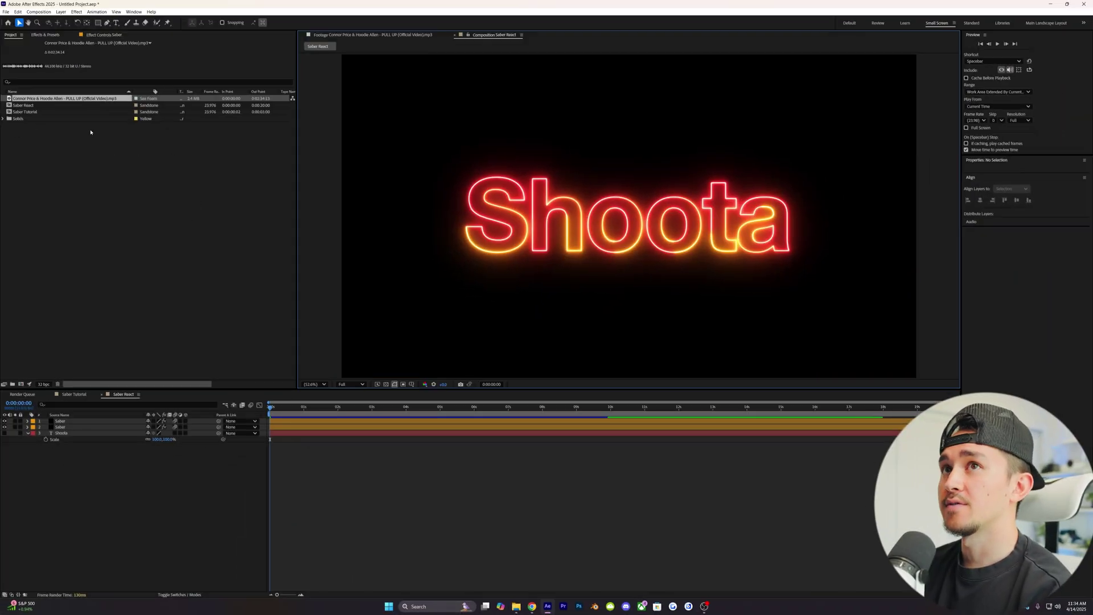
Step: Add the mp3 to the Saber React comp and convert its audio into Audio Amplitude keyframes
{"action": "left_click_drag", "start_coordinate": [42, 100], "coordinate": [303, 303]}
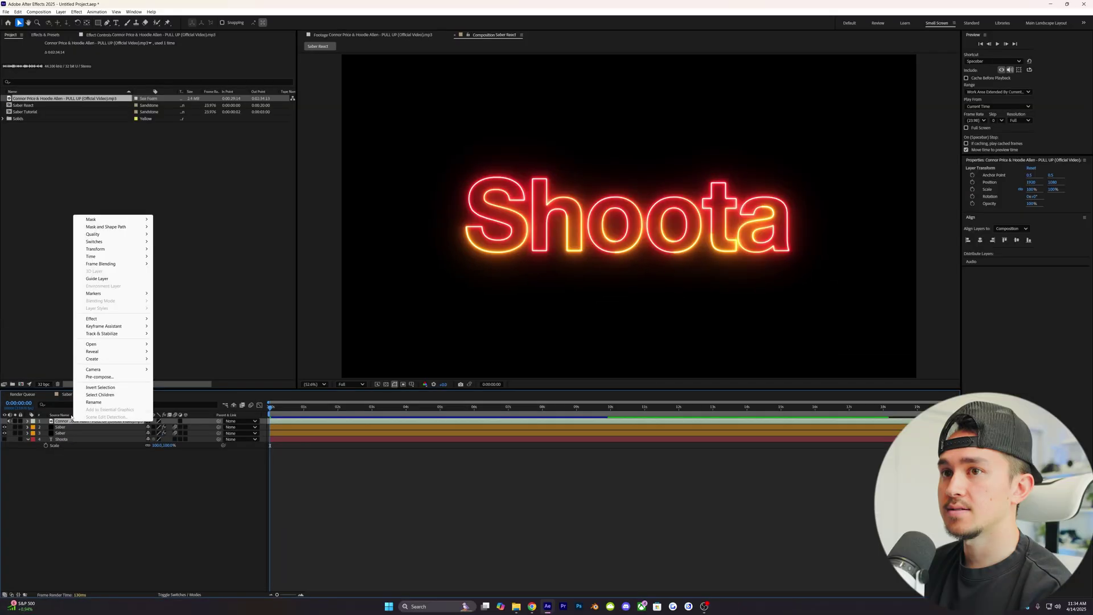
{"action": "mouse_move", "coordinate": [154, 327]}
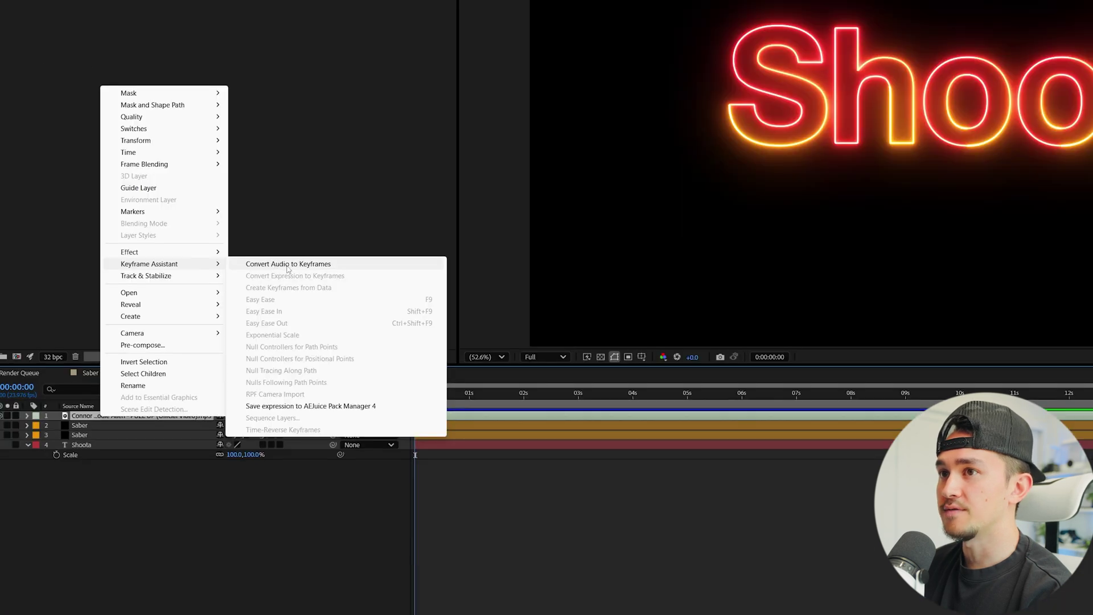
{"action": "left_click", "coordinate": [288, 264]}
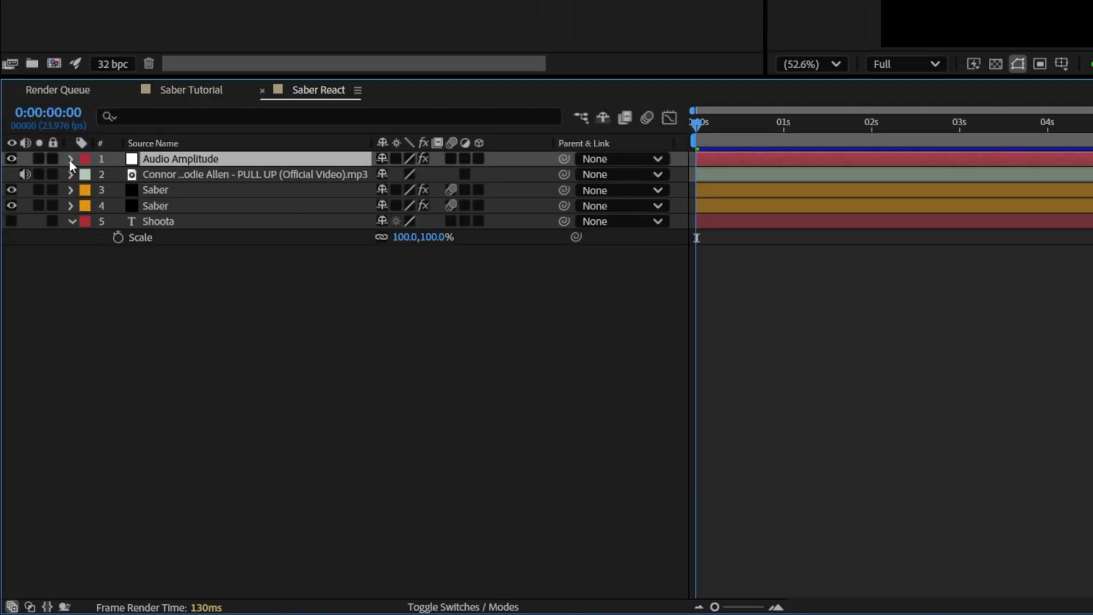
Step: Delete the Left and Right Channel effects from Audio Amplitude, keeping only Both Channels
{"action": "left_click", "coordinate": [26, 421]}
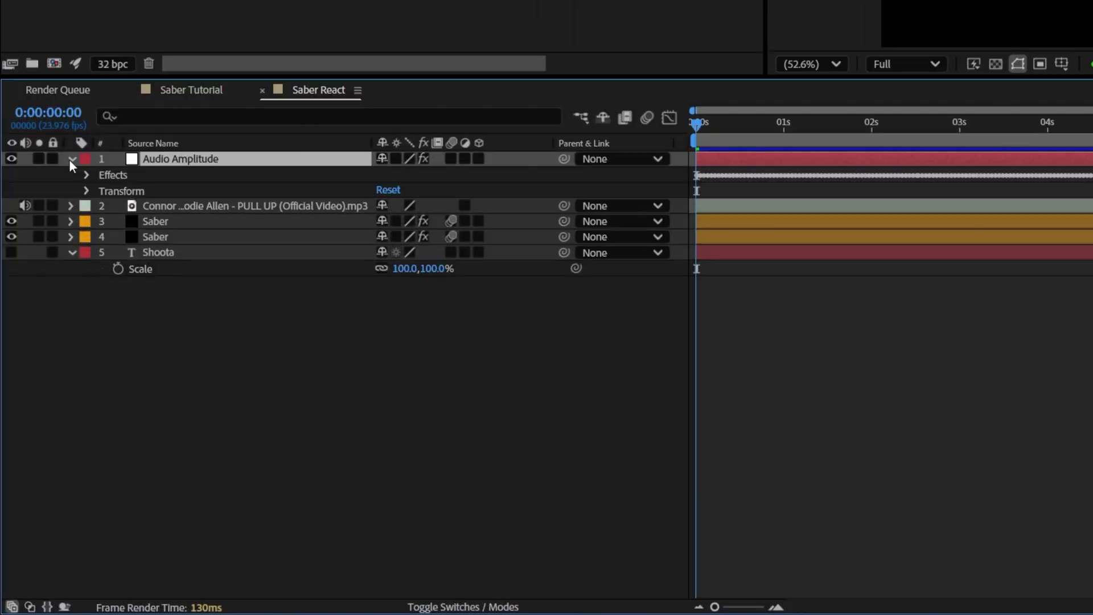
{"action": "left_click", "coordinate": [87, 176]}
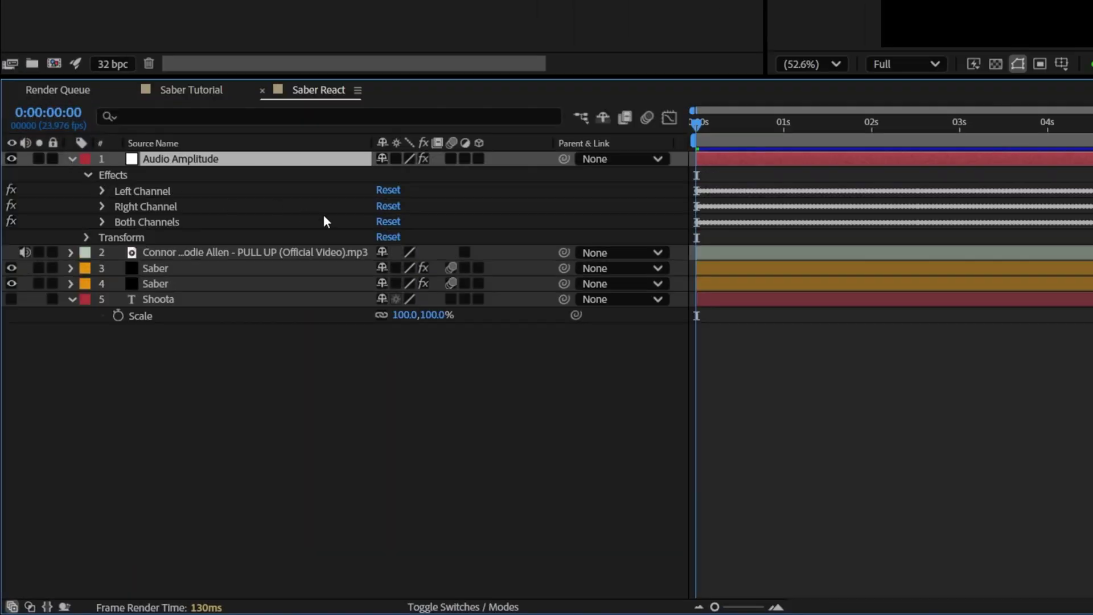
{"action": "left_click", "coordinate": [139, 206]}
{"action": "left_click", "coordinate": [138, 190], "text": "ctrl"}
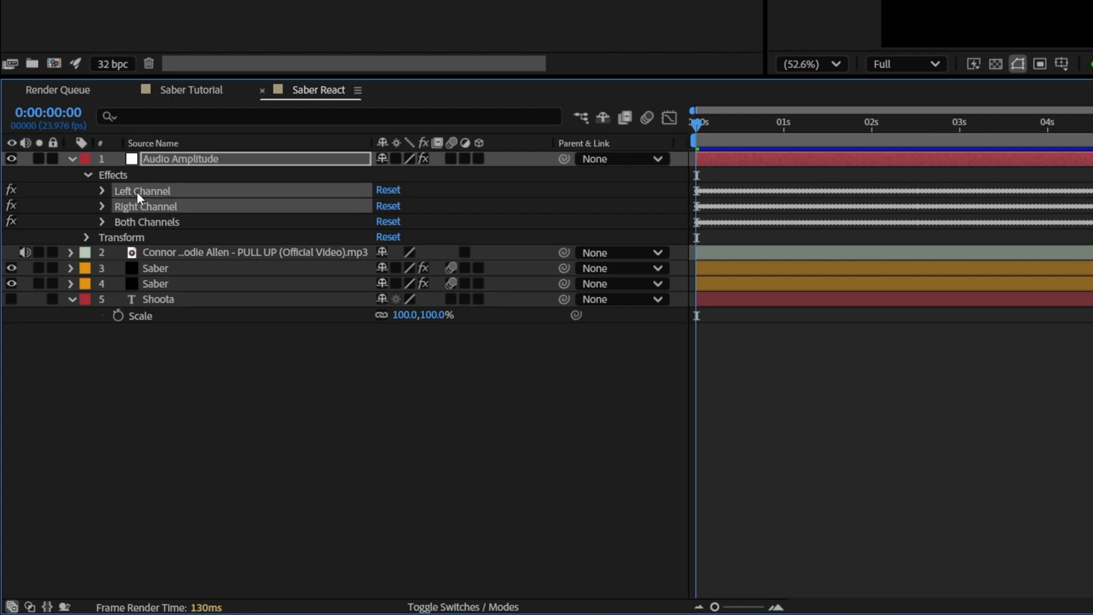
{"action": "key", "text": "Delete"}
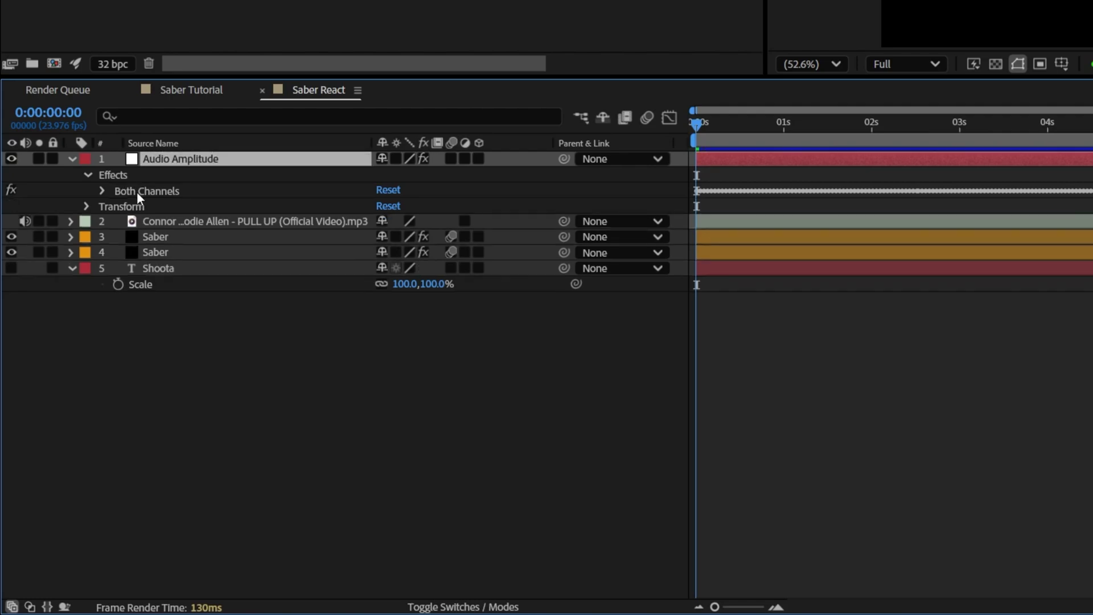
{"action": "left_click", "coordinate": [102, 190]}
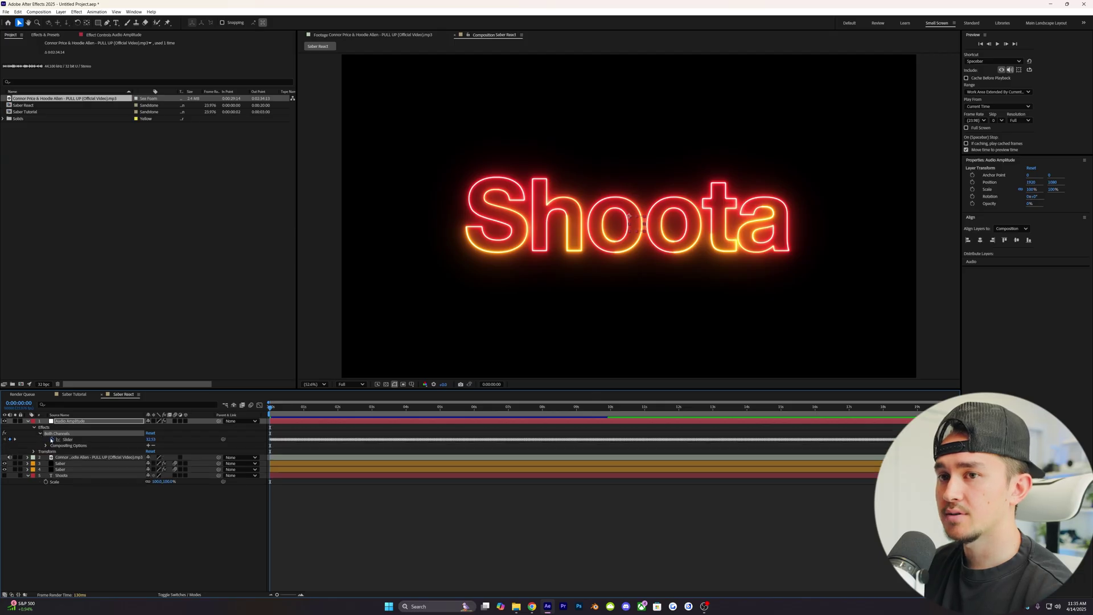
Step: Hide the upper Saber layer and select the lower Saber layer
{"action": "left_click", "coordinate": [76, 443]}
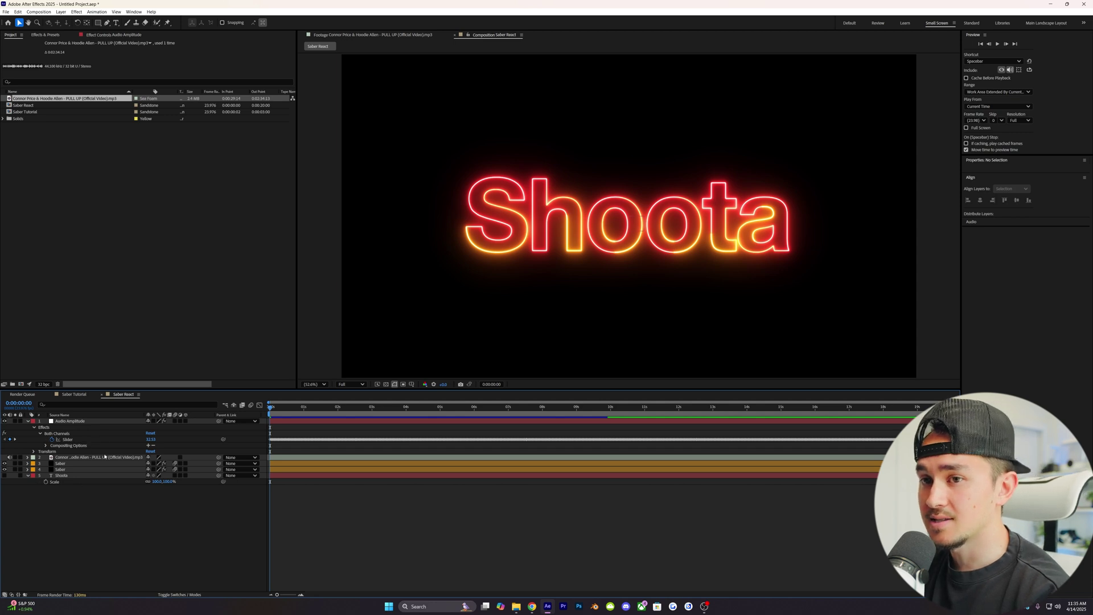
{"action": "left_click", "coordinate": [4, 463]}
{"action": "left_click", "coordinate": [5, 463]}
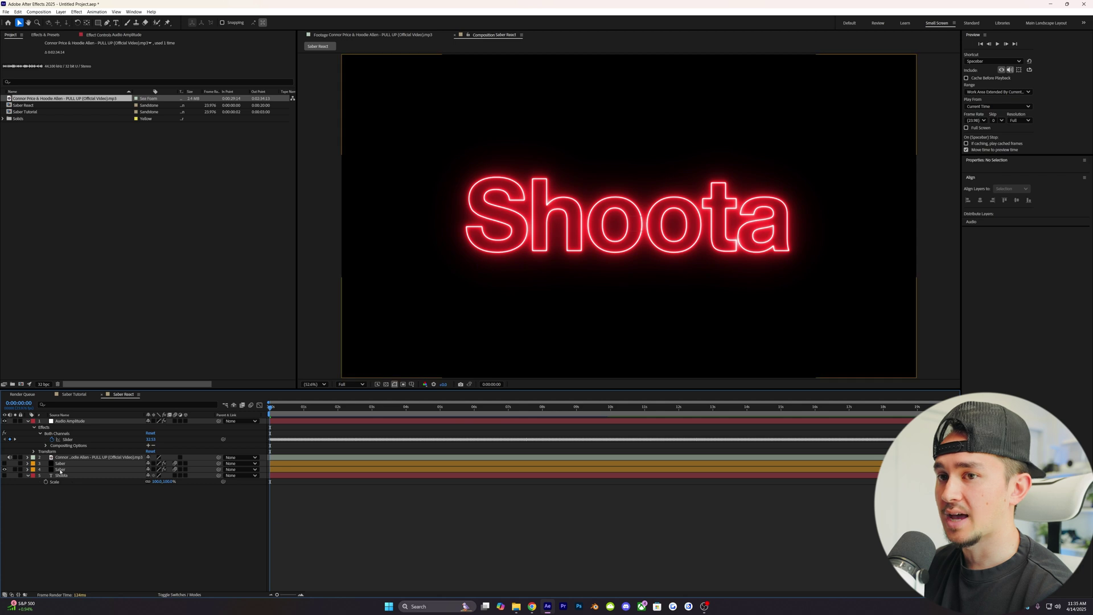
{"action": "left_click", "coordinate": [61, 470]}
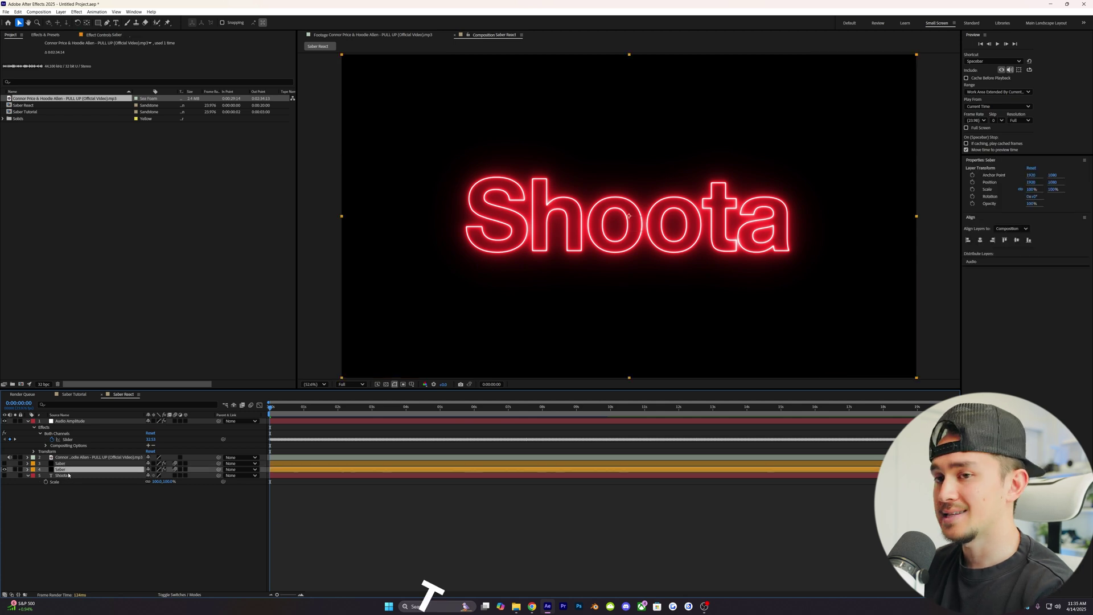
Step: Set the lower Saber's Opacity expression to value+ the Both Channels Slider, then graph the slider
{"action": "key", "text": "t"}
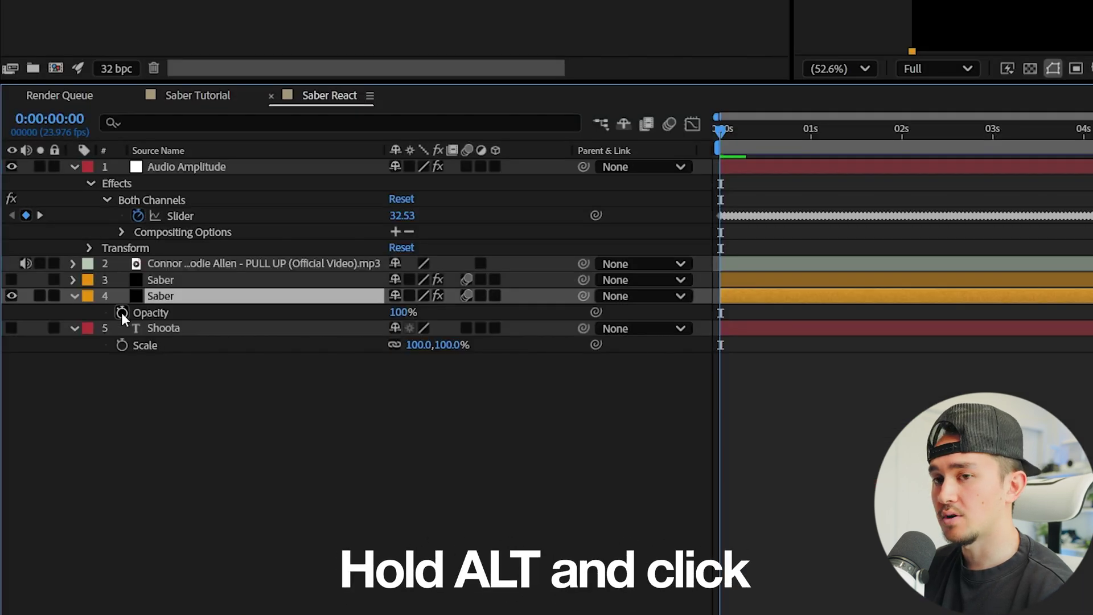
{"action": "left_click", "coordinate": [121, 312], "text": "alt"}
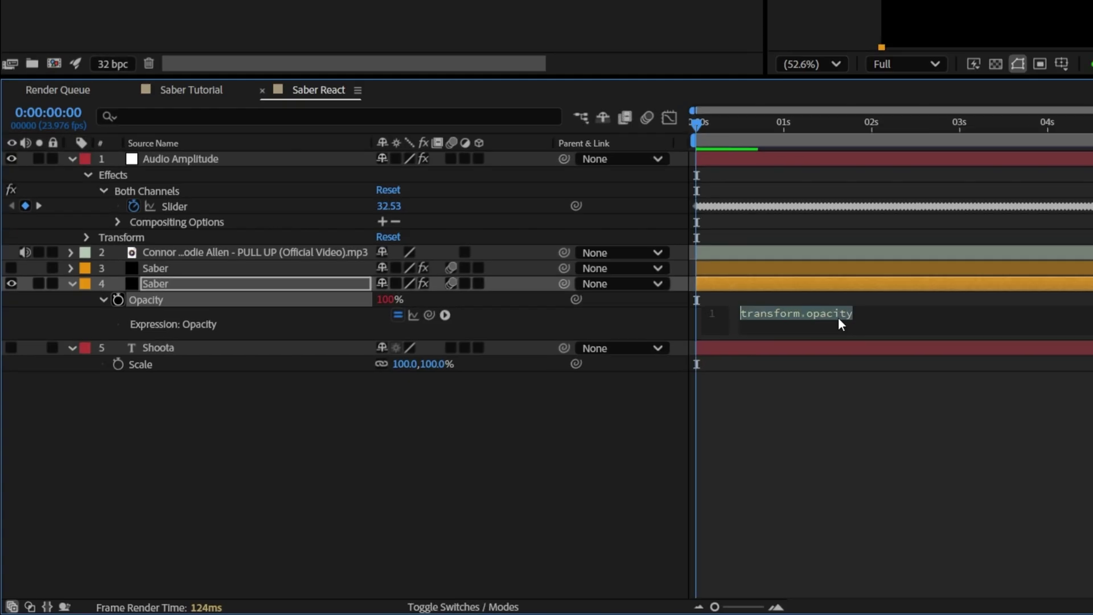
{"action": "key", "text": "BackSpace"}
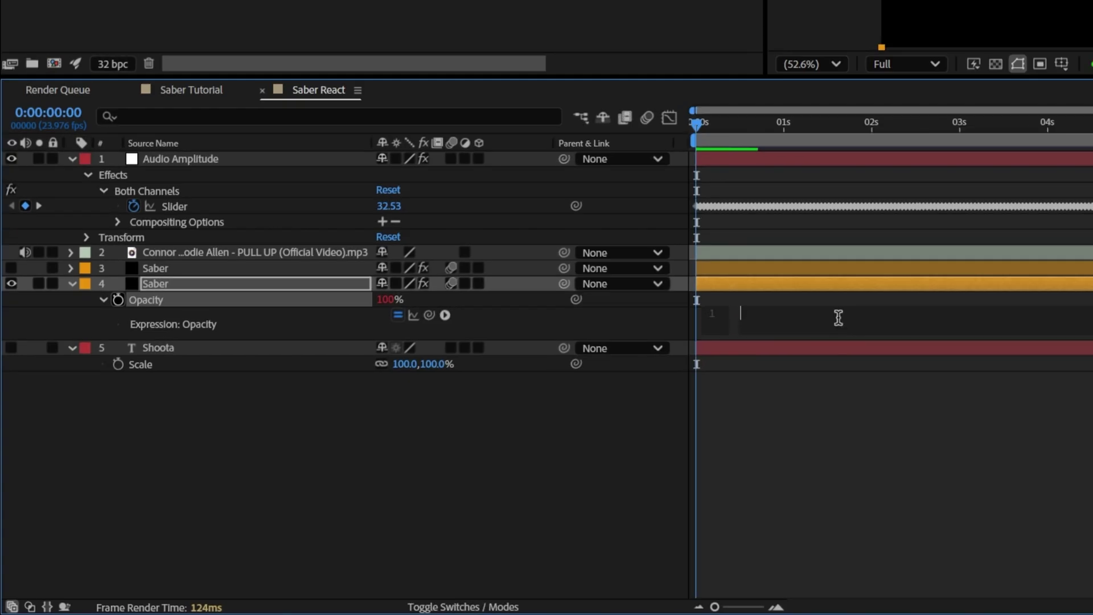
{"action": "type", "text": "value+"}
{"action": "left_click_drag", "start_coordinate": [429, 316], "coordinate": [174, 207]}
{"action": "left_click", "coordinate": [744, 232]}
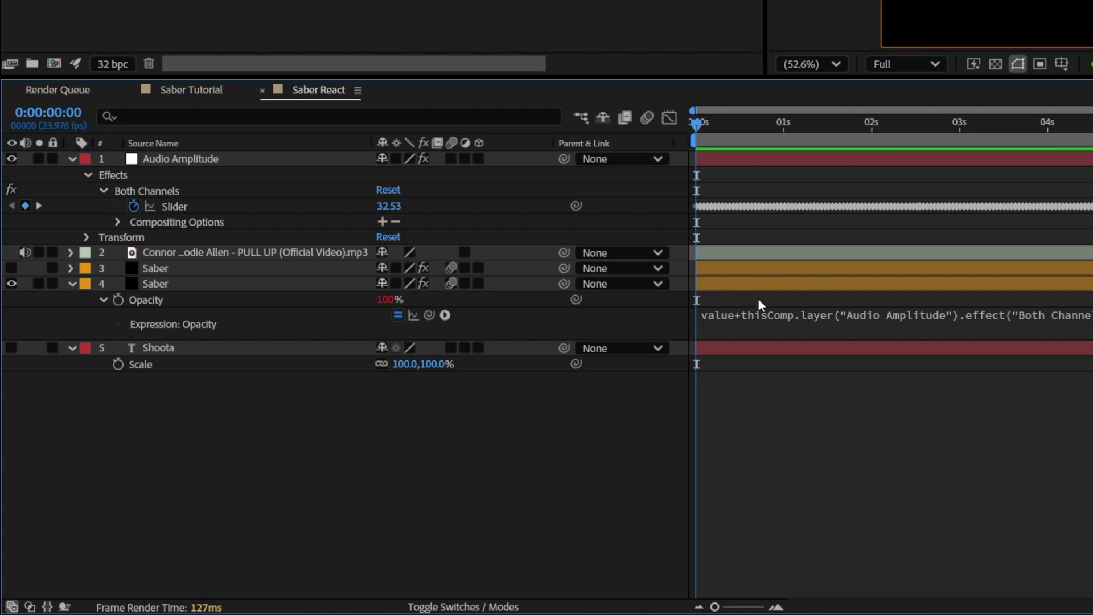
{"action": "left_click", "coordinate": [178, 207]}
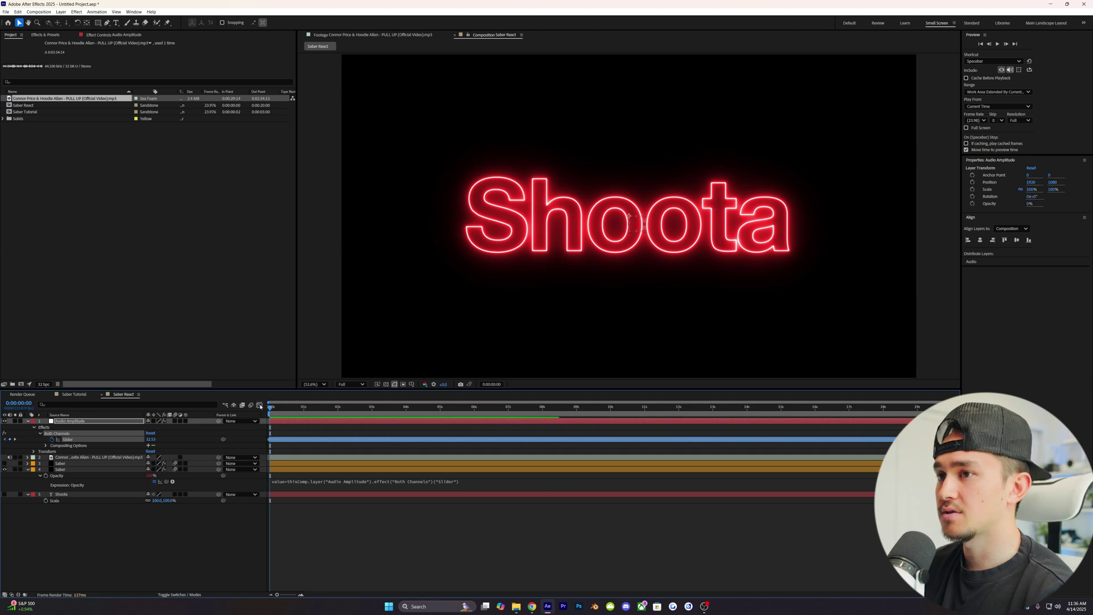
{"action": "left_click", "coordinate": [260, 405]}
Step: Enable Show Animated Properties in the Graph Editor to plot the Audio Amplitude slider's loudness curve
{"action": "right_click", "coordinate": [314, 425]}
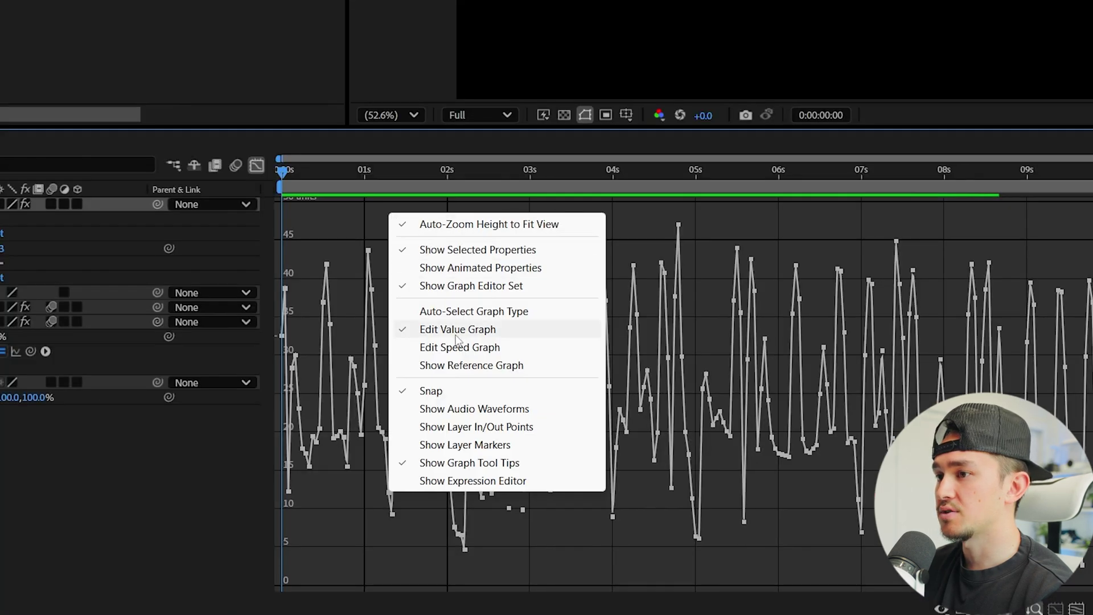
{"action": "left_click", "coordinate": [481, 268]}
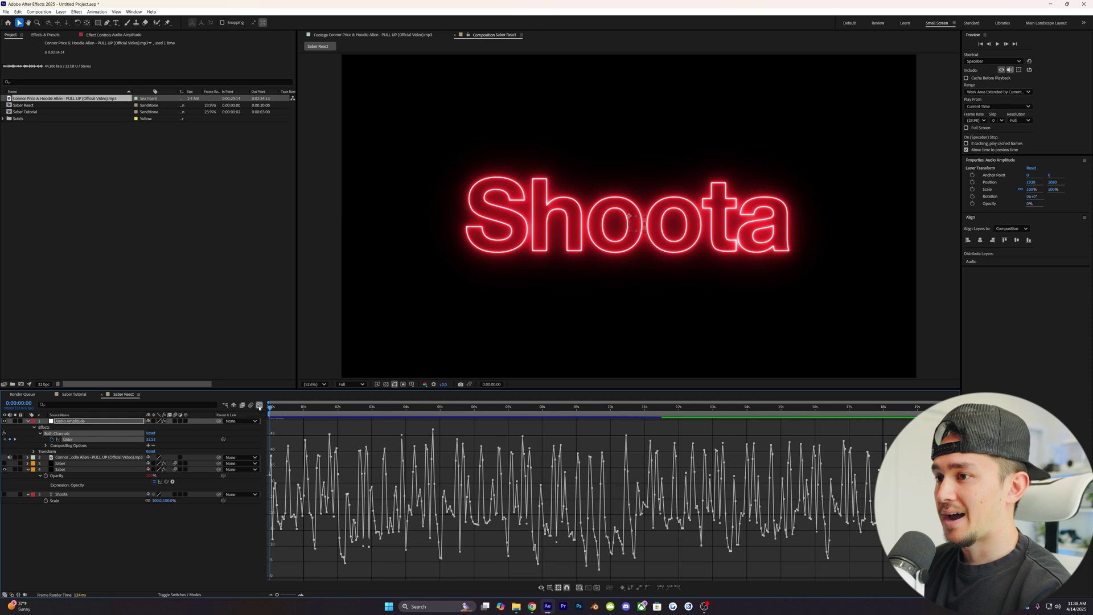
Step: Back in the layer view, enter a linear expression on the Both Channels slider and review its error
{"action": "left_click", "coordinate": [259, 408]}
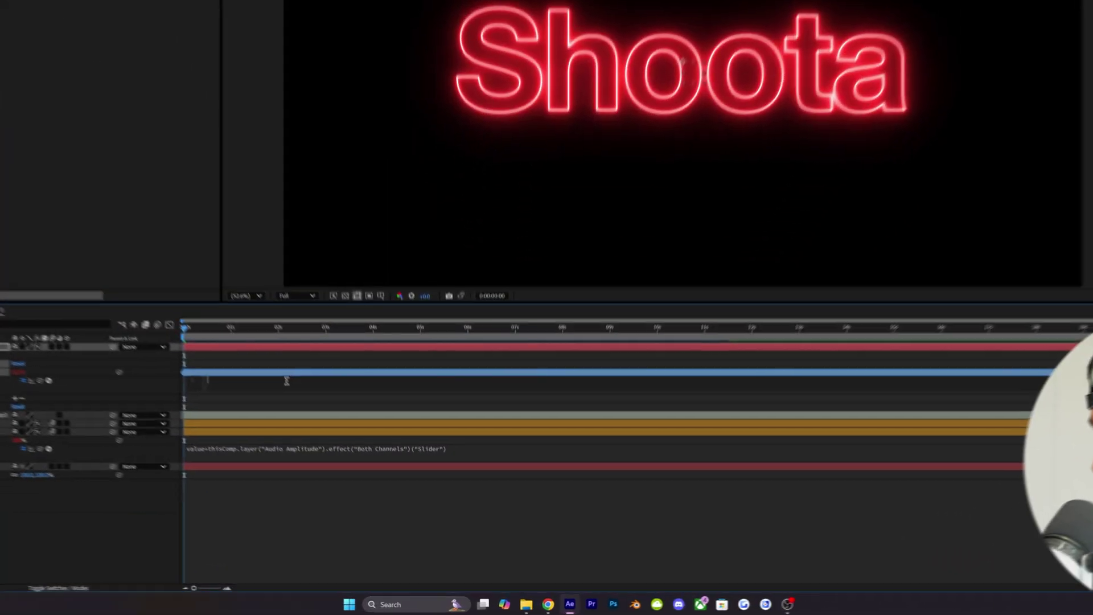
{"action": "type", "text": "li"}
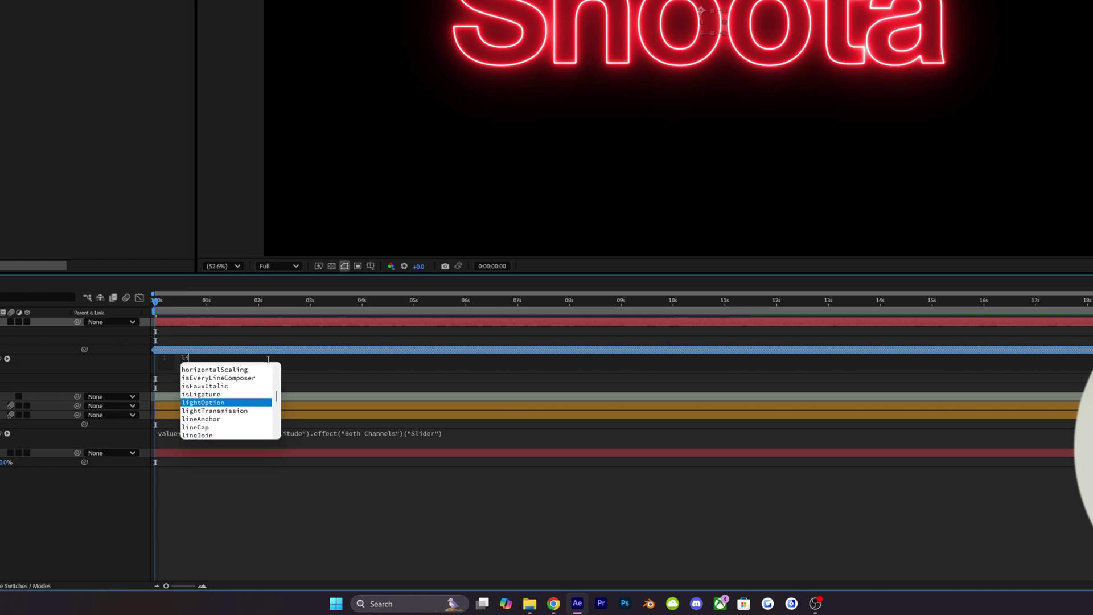
{"action": "type", "text": "near(15,35,0,100"}
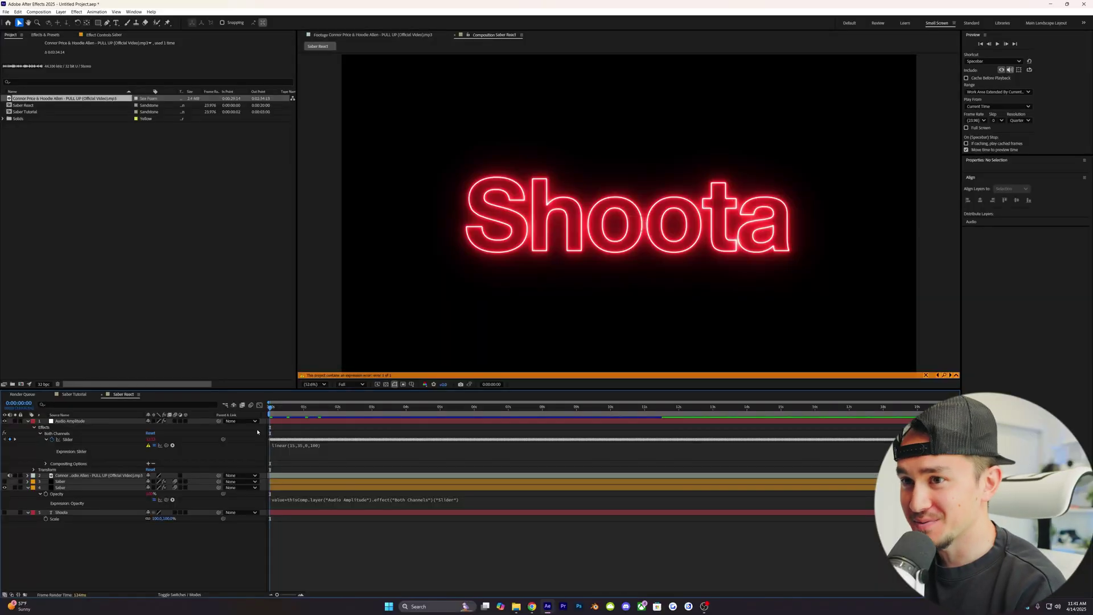
{"action": "mouse_move", "coordinate": [148, 447]}
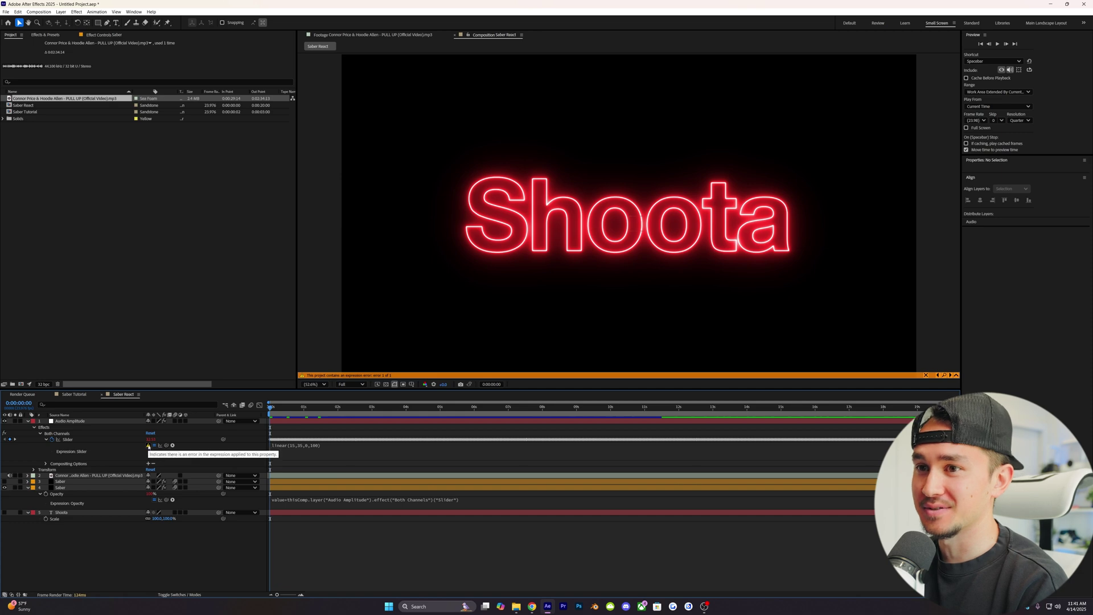
{"action": "left_click", "coordinate": [149, 447]}
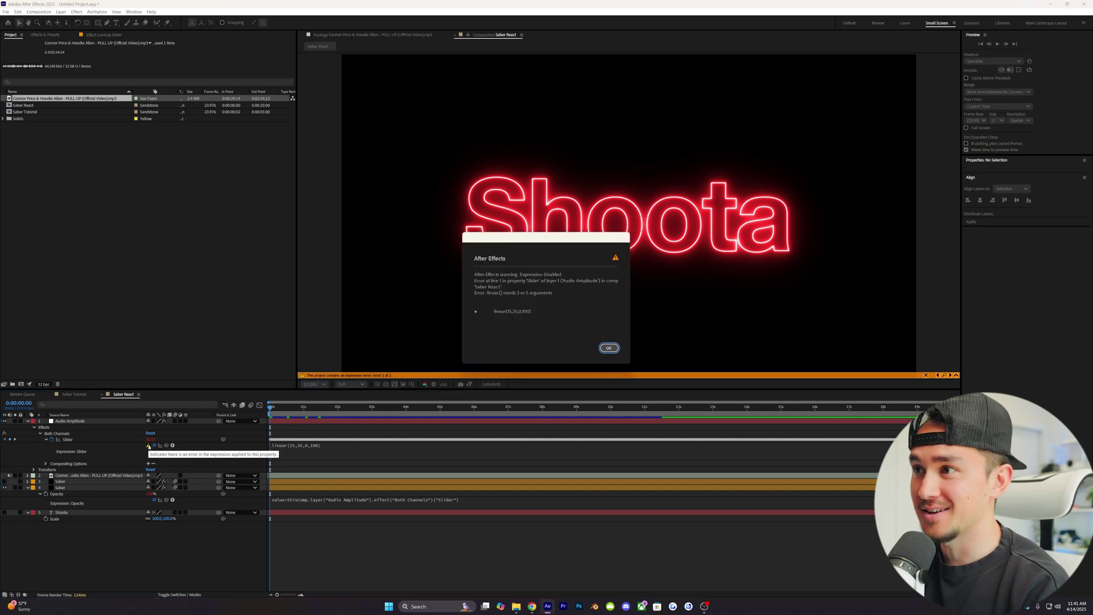
{"action": "key", "text": "Return"}
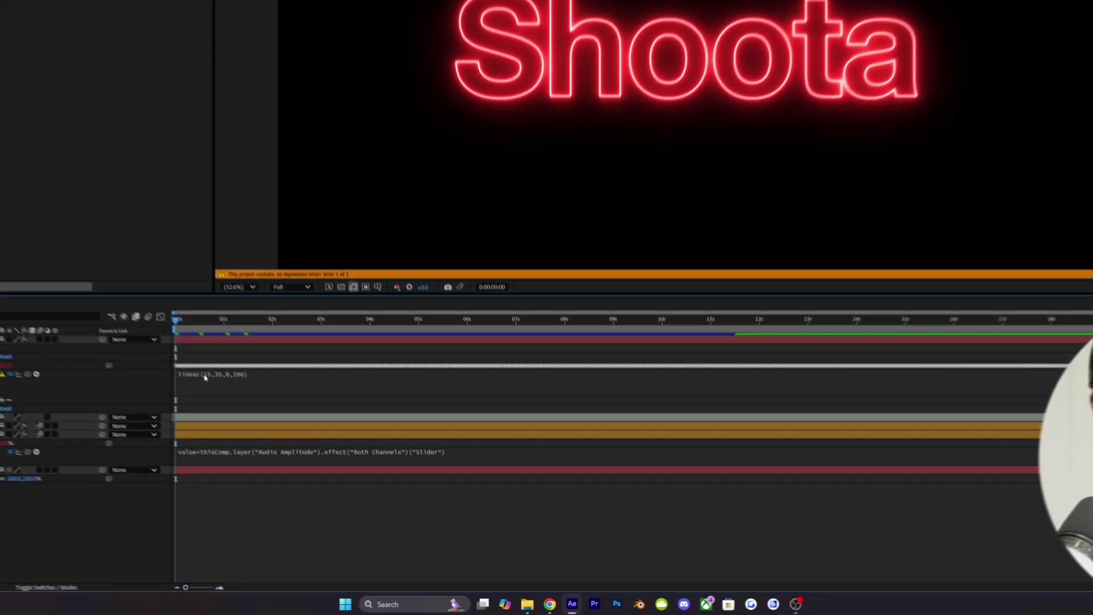
Step: Fix the expression by inserting value as its input, giving linear(value,15,35,0,100)
{"action": "left_click", "coordinate": [302, 446]}
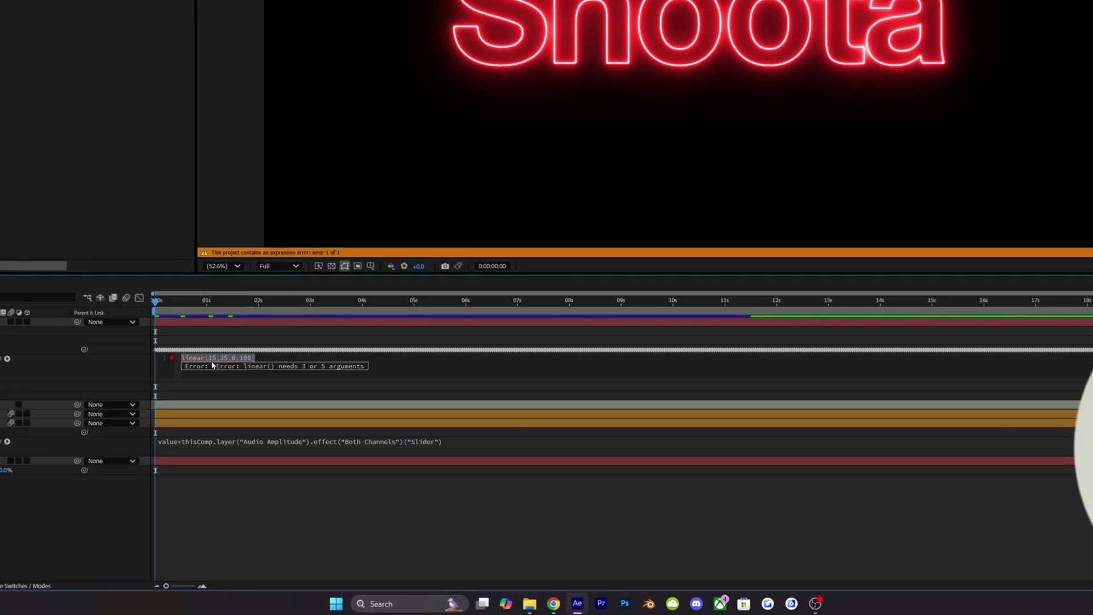
{"action": "left_click", "coordinate": [210, 359]}
{"action": "type", "text": "valu"}
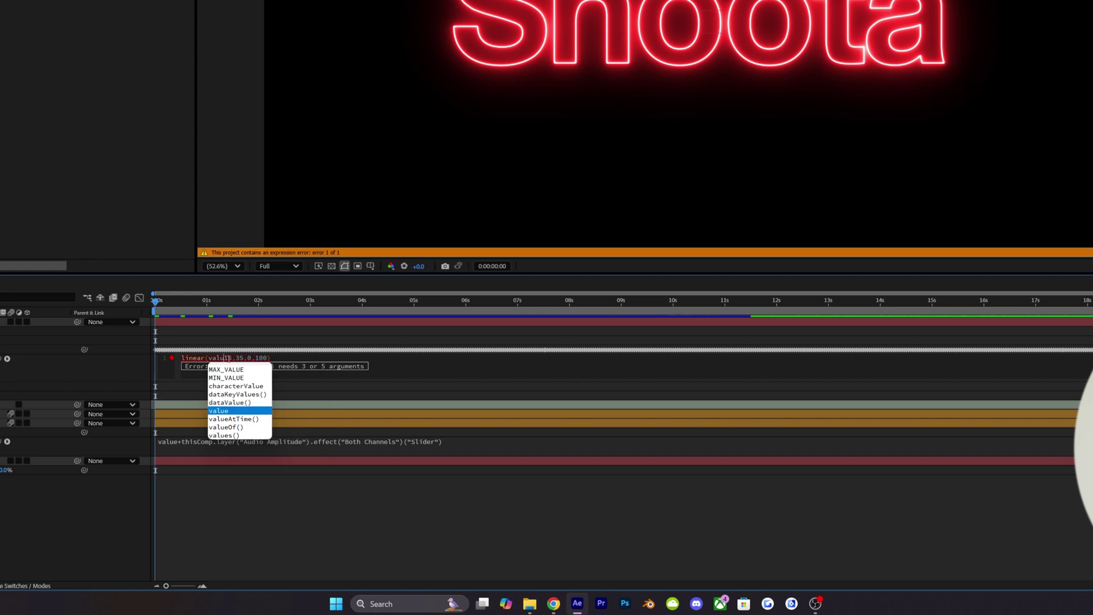
{"action": "type", "text": "e"}
{"action": "key", "text": "Return"}
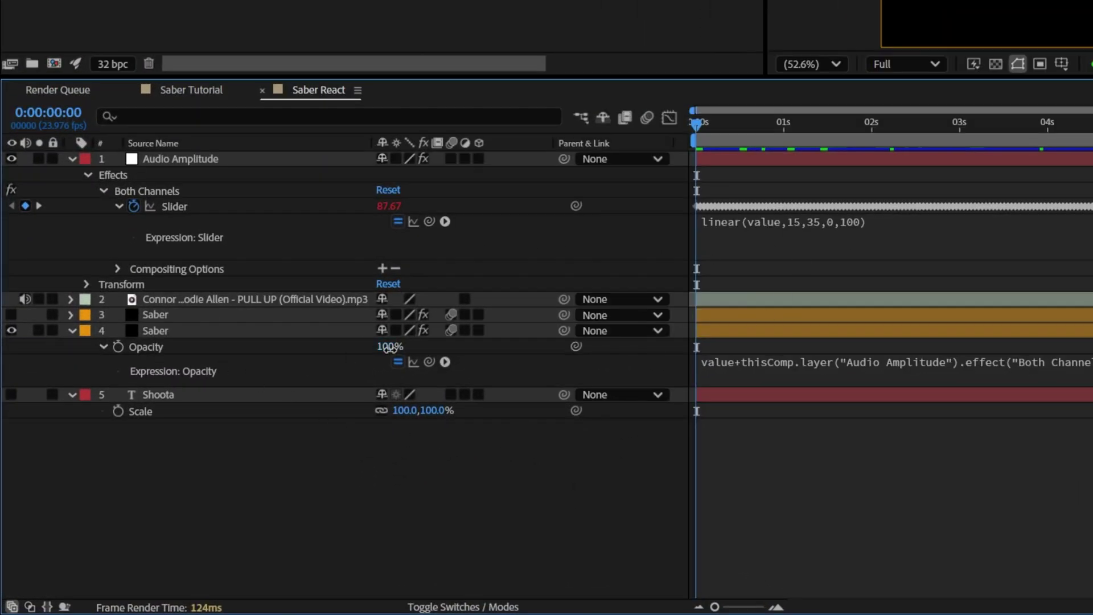
Step: Lower the bottom Saber layer's opacity from 100% to about 22%
{"action": "left_click_drag", "start_coordinate": [389, 348], "coordinate": [349, 349]}
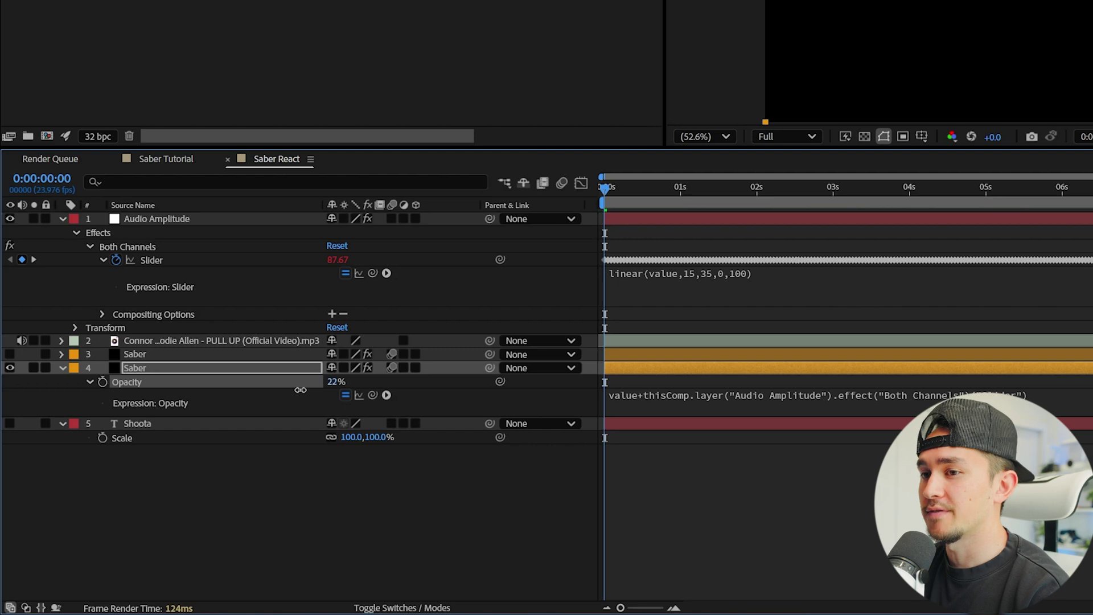
{"action": "left_click_drag", "start_coordinate": [302, 391], "coordinate": [310, 389]}
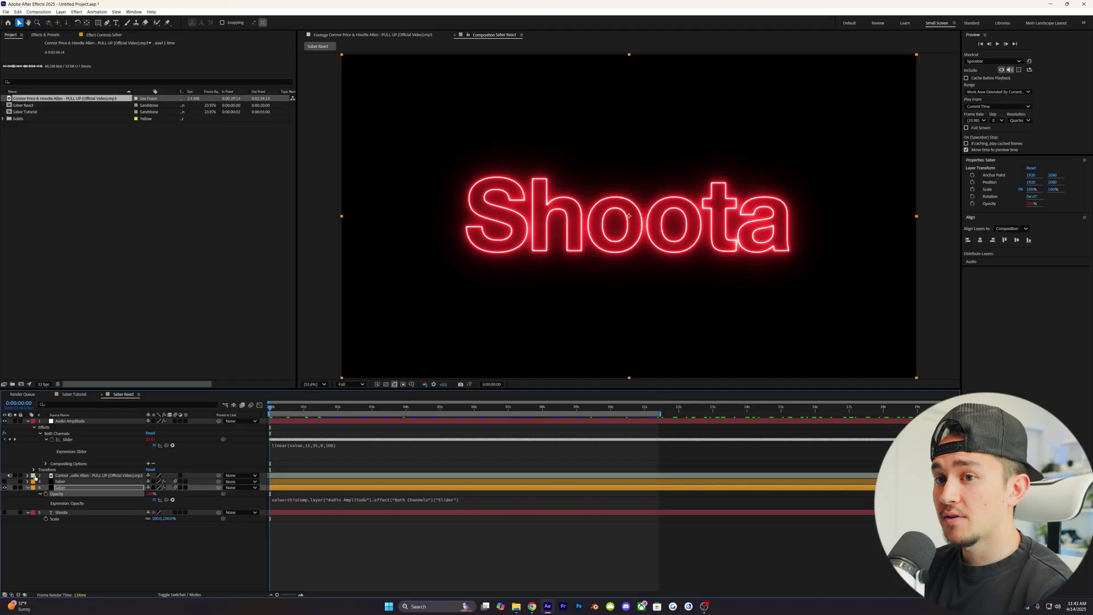
Step: Make the upper Saber layer visible and set its Opacity expression to value + the Audio Amplitude slider
{"action": "left_click", "coordinate": [65, 482]}
{"action": "left_click", "coordinate": [5, 482]}
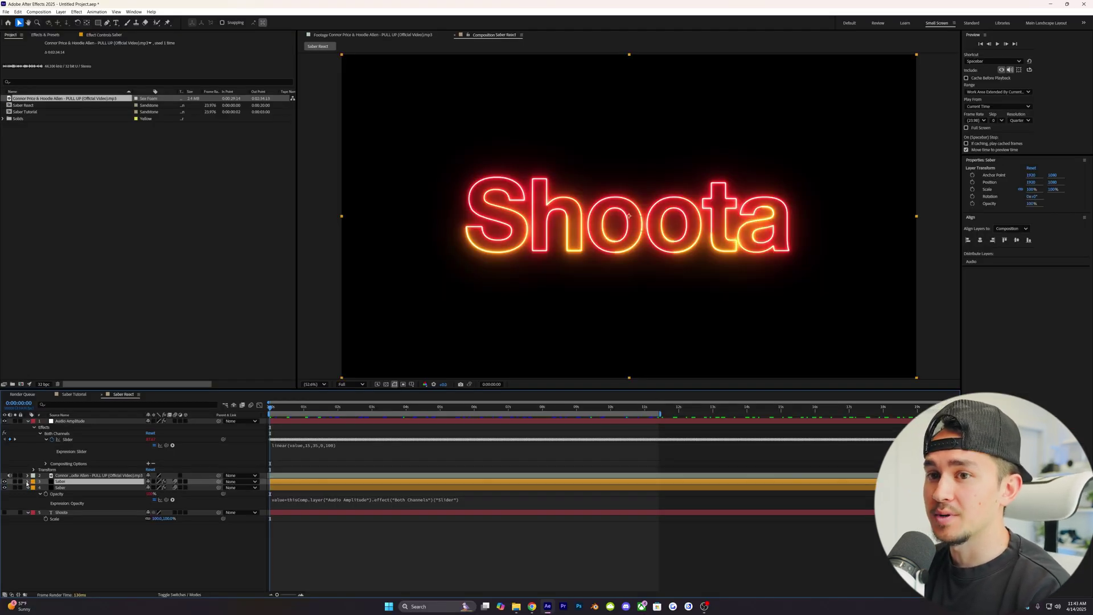
{"action": "left_click", "coordinate": [27, 482]}
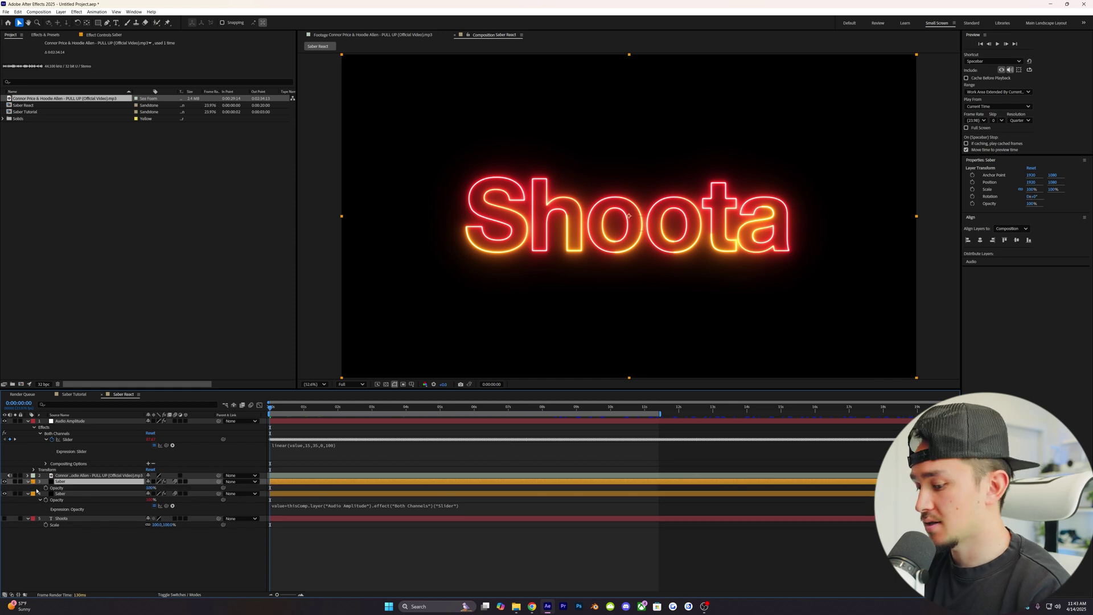
{"action": "left_click", "coordinate": [46, 488], "text": "alt"}
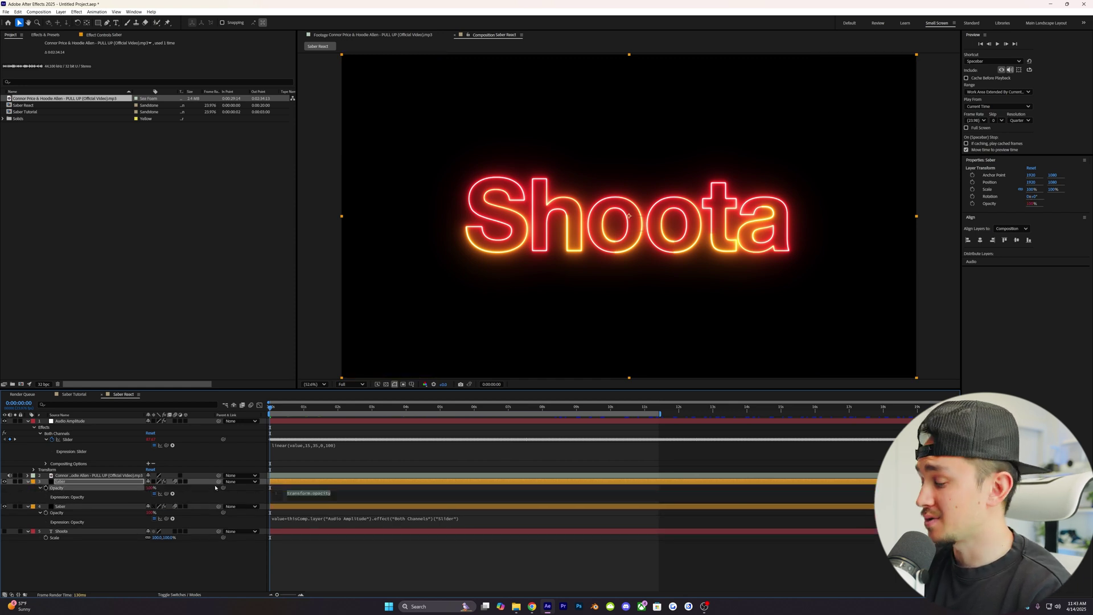
{"action": "type", "text": "valu"}
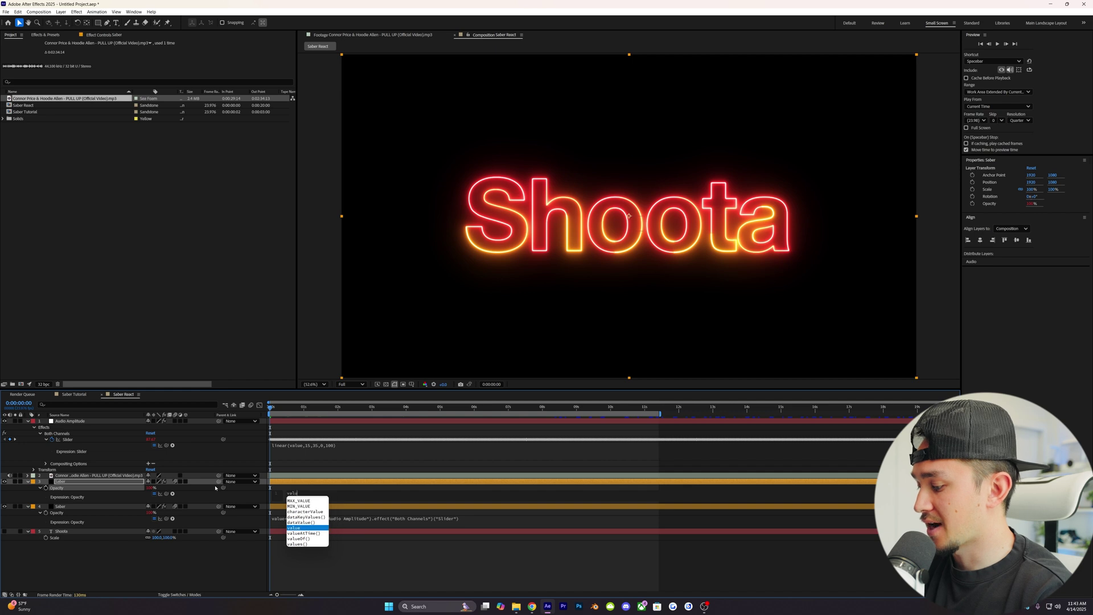
{"action": "type", "text": "e+"}
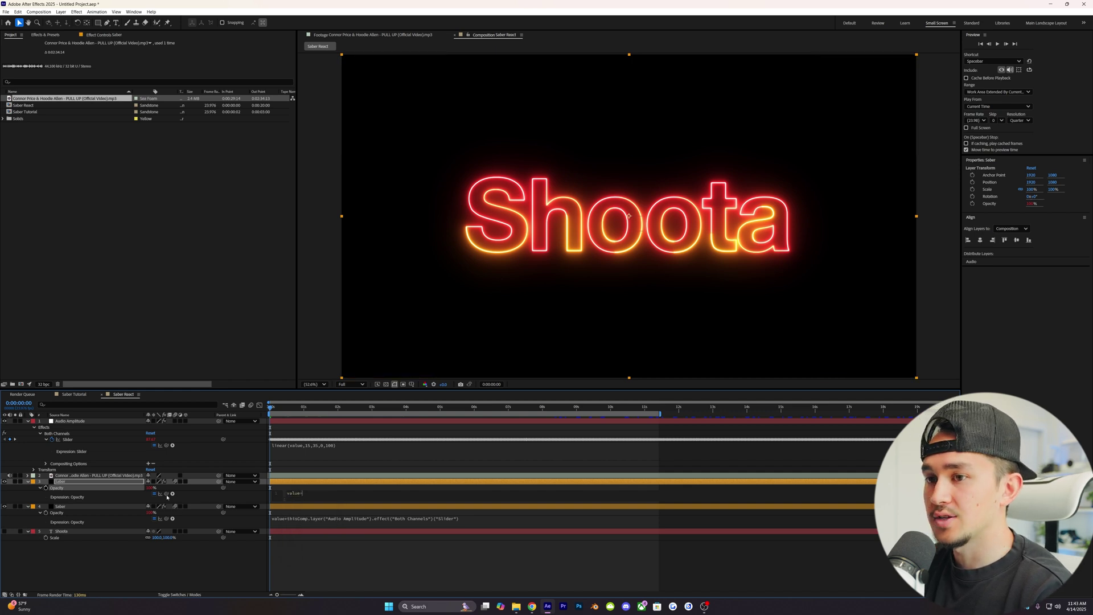
{"action": "left_click_drag", "start_coordinate": [166, 493], "coordinate": [67, 439]}
{"action": "left_click", "coordinate": [69, 444]}
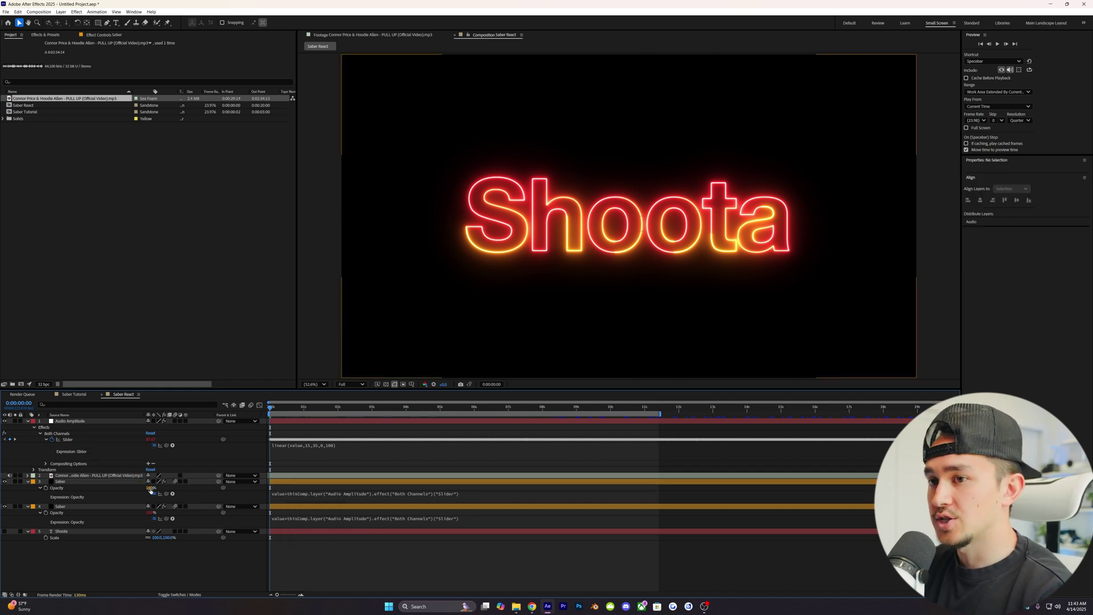
{"action": "left_click", "coordinate": [134, 489]}
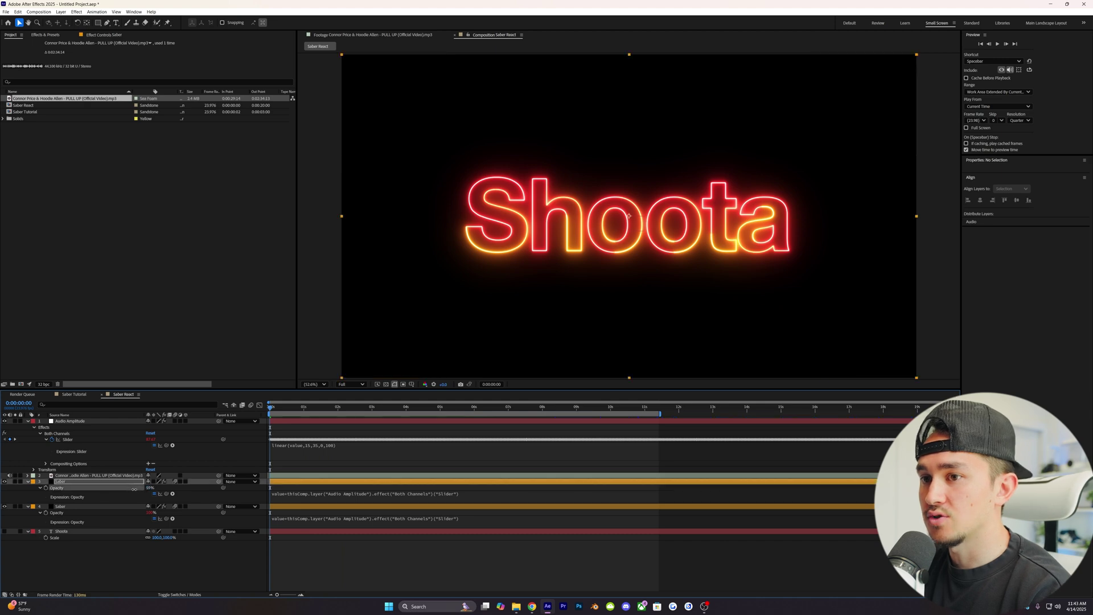